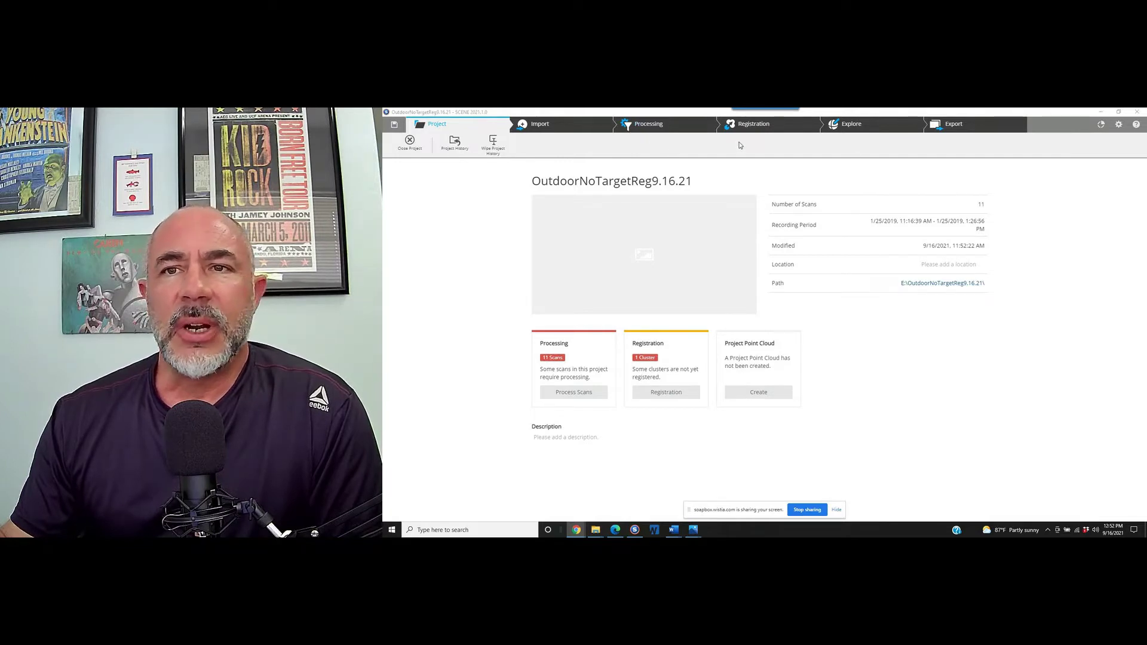
Step: Launch automatic registration of the Scans cluster, reaching the Top View / Cloud to Cloud method page
left_click(754, 125)
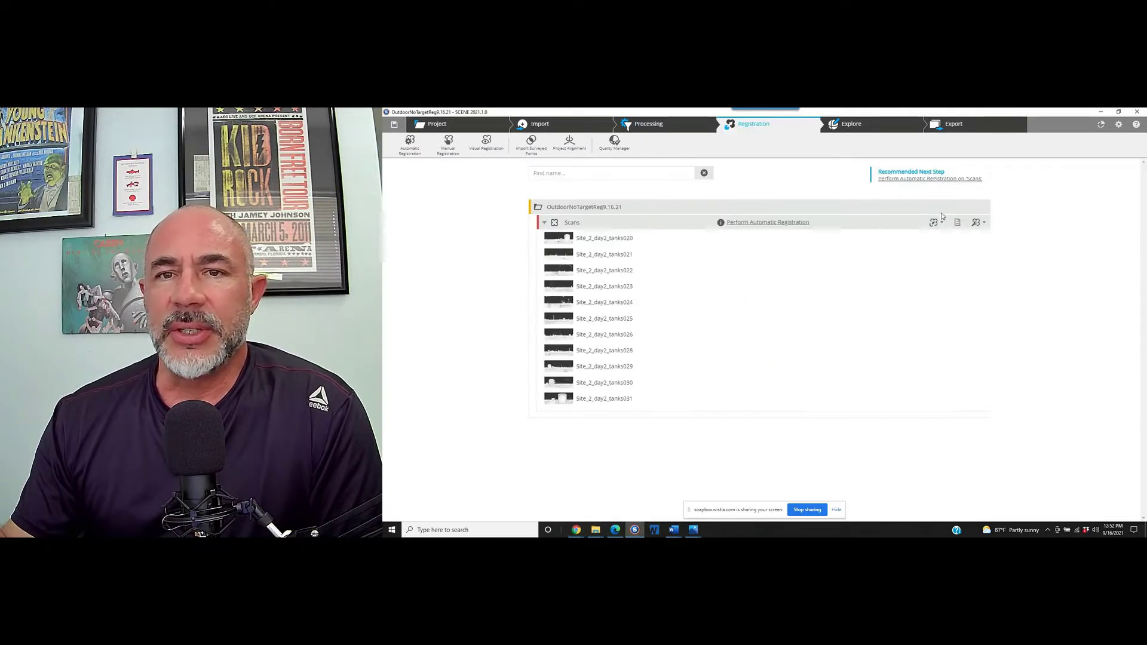
left_click(751, 225)
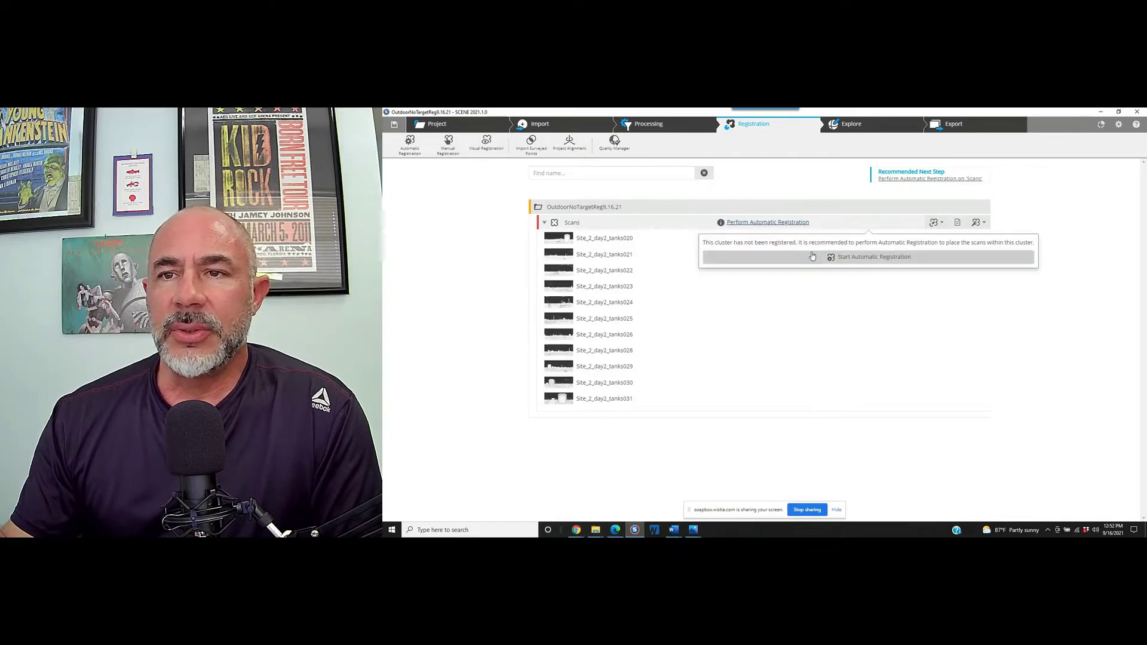
left_click(849, 257)
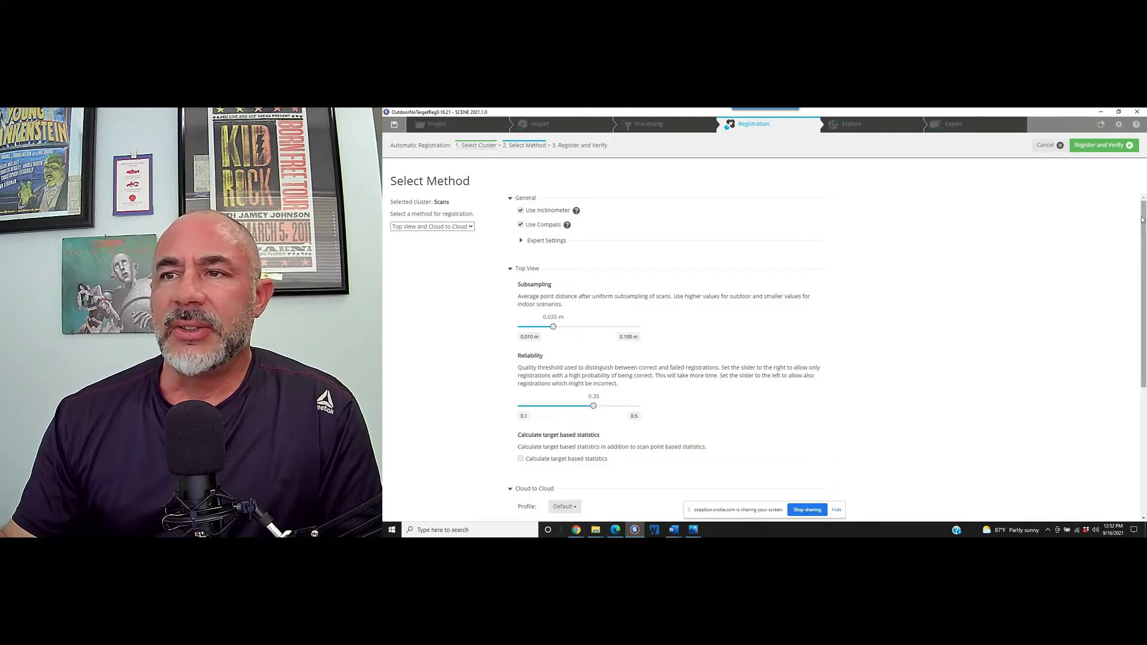
Step: Run Register and Verify using the Top View and Cloud to Cloud method
left_click_drag(1144, 224, 1116, 242)
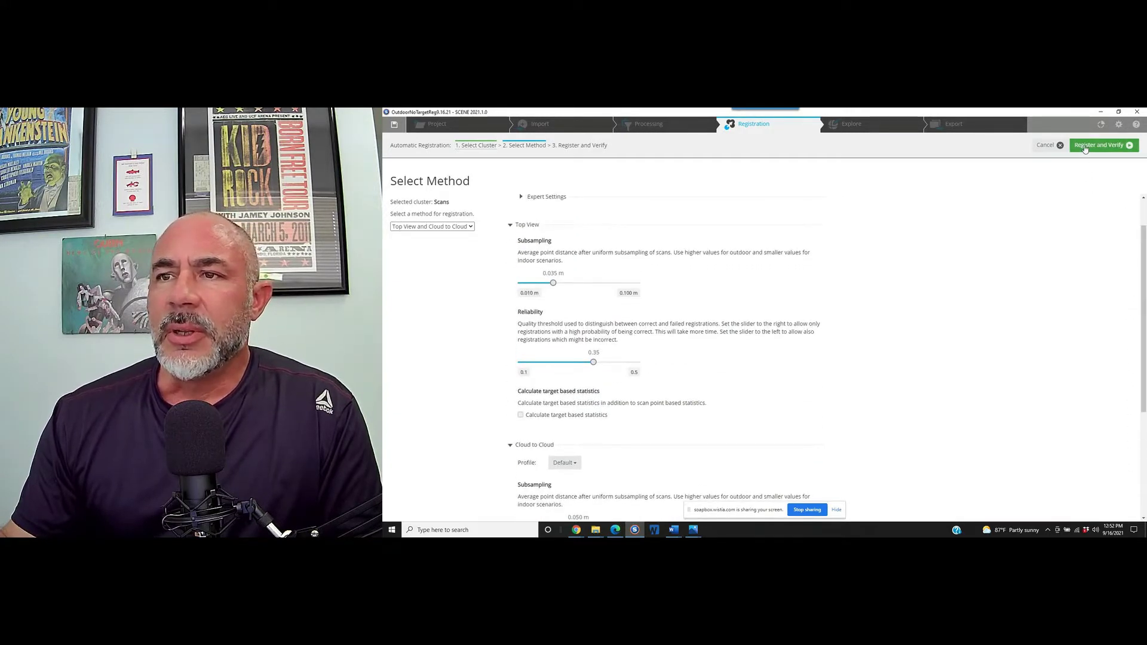
left_click(1098, 145)
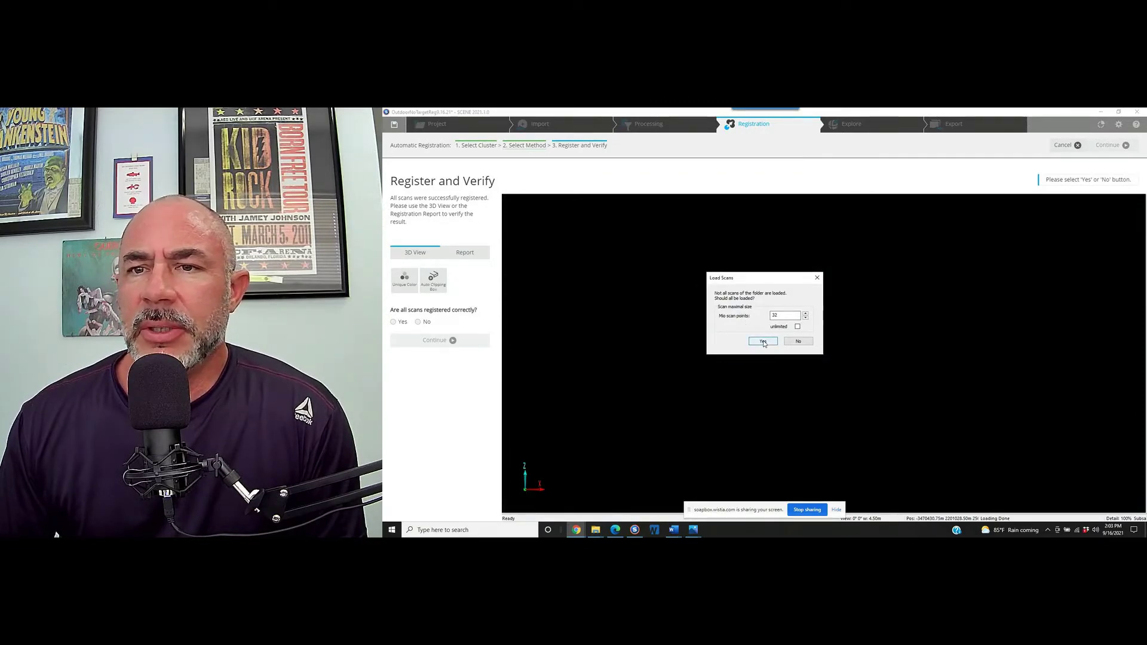
Step: Load the scans, show the tanks024 and tanks022 clouds, and confirm registration is correct
key("Return")
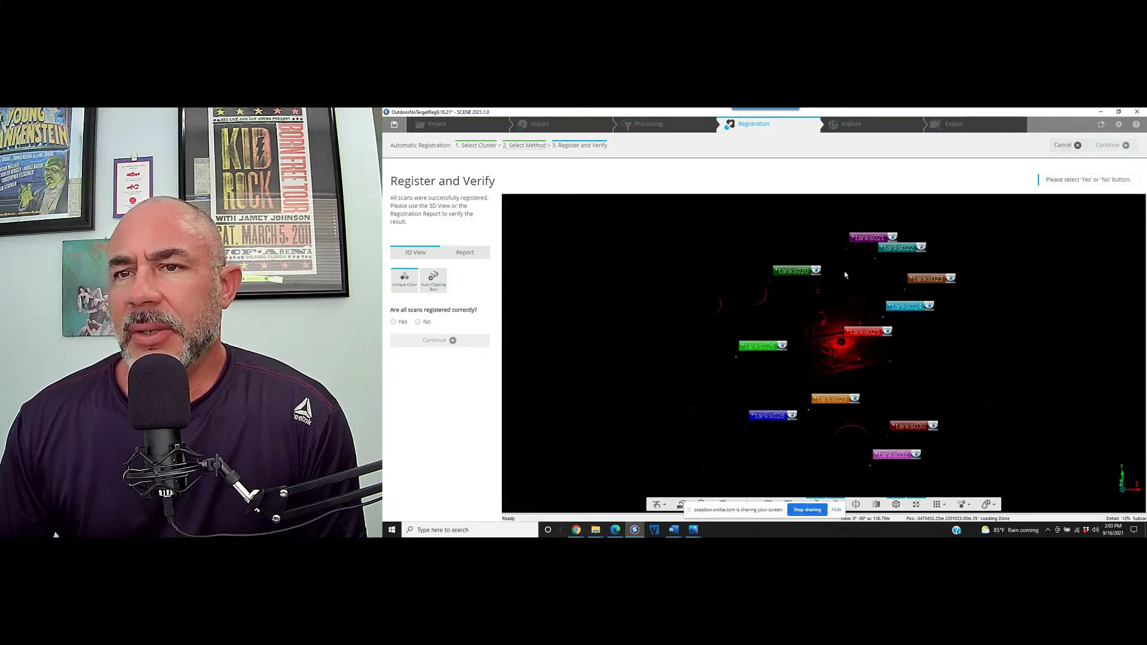
left_click(900, 307)
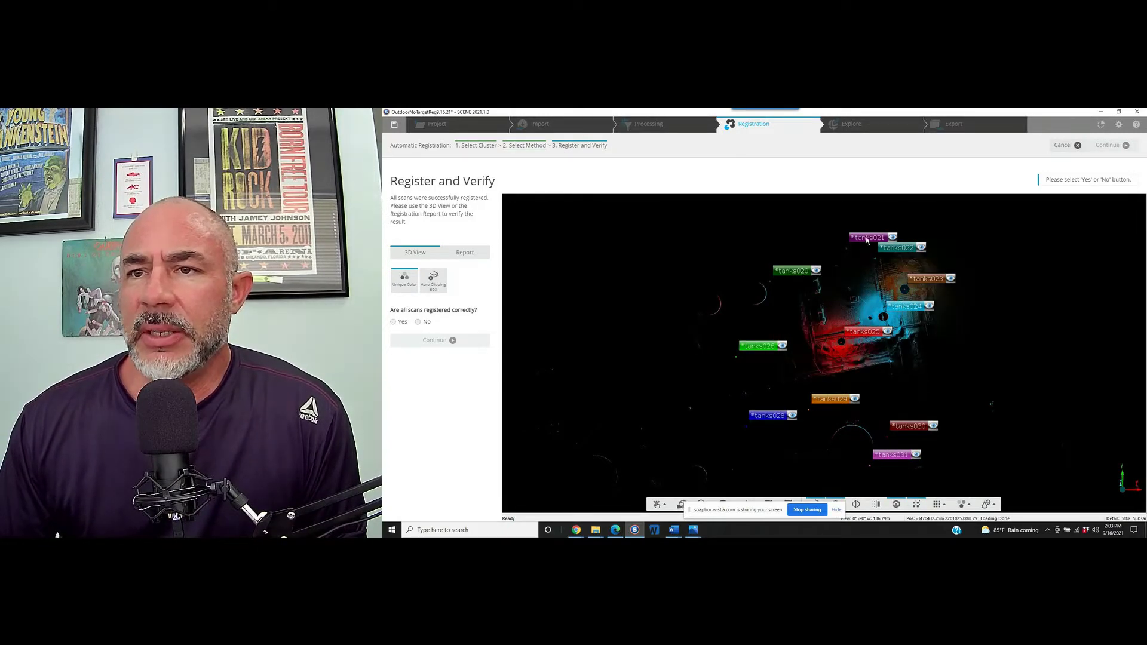
left_click(892, 246)
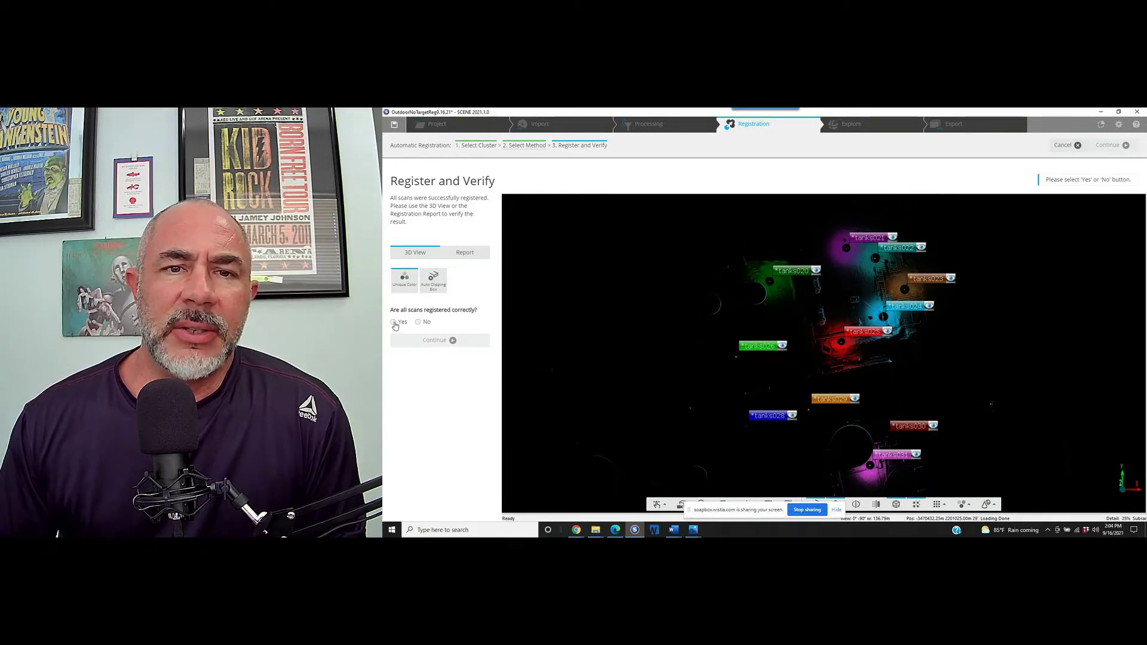
left_click(394, 322)
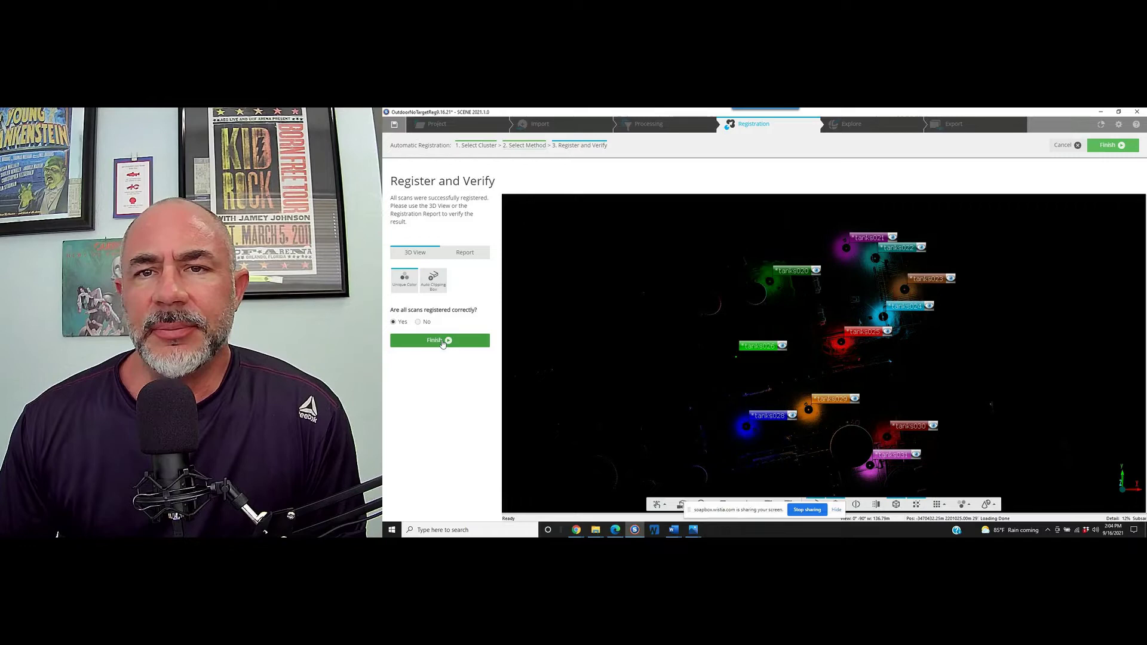
Step: Finish the registration, return to the dashboard, and move to the Explore workspace
left_click(441, 340)
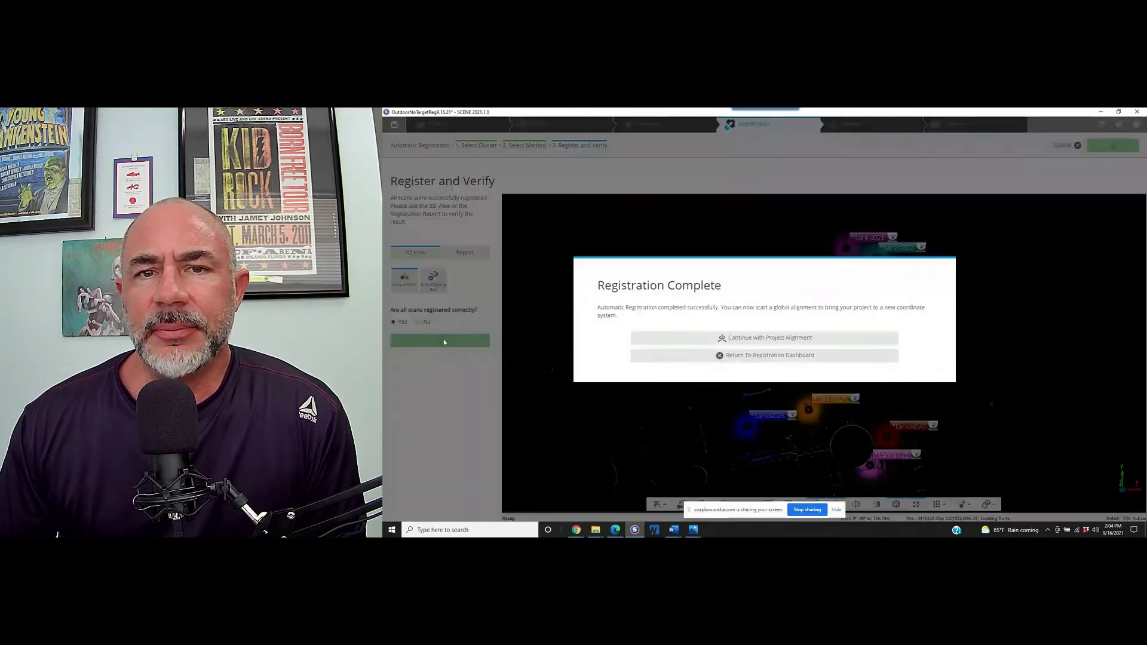
left_click(771, 359)
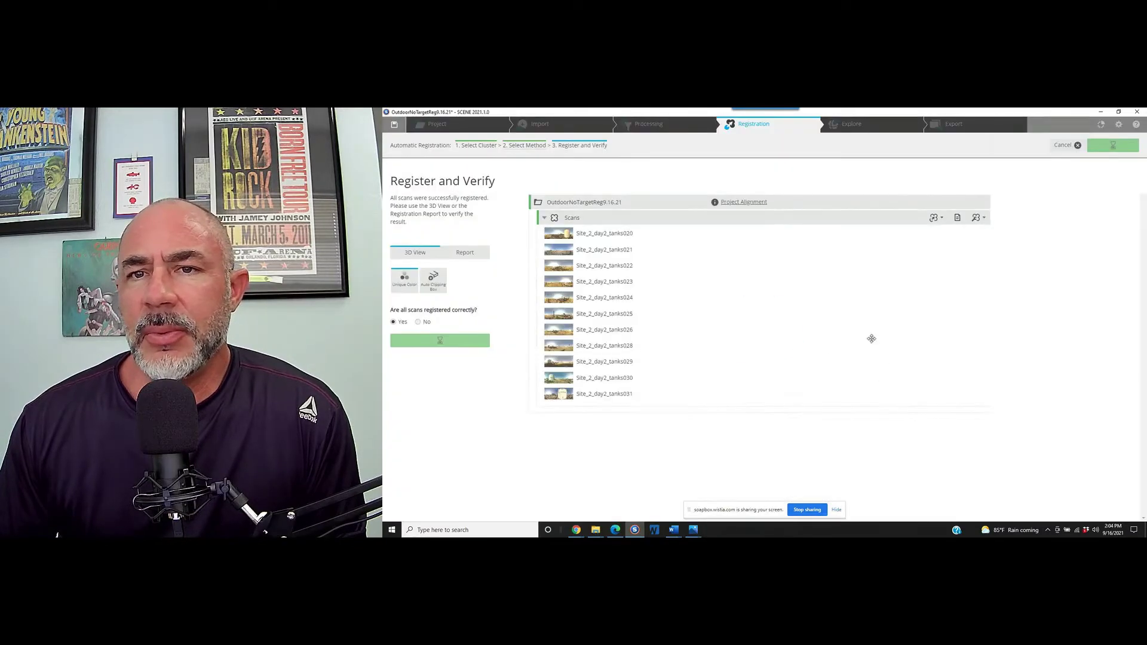
left_click(845, 130)
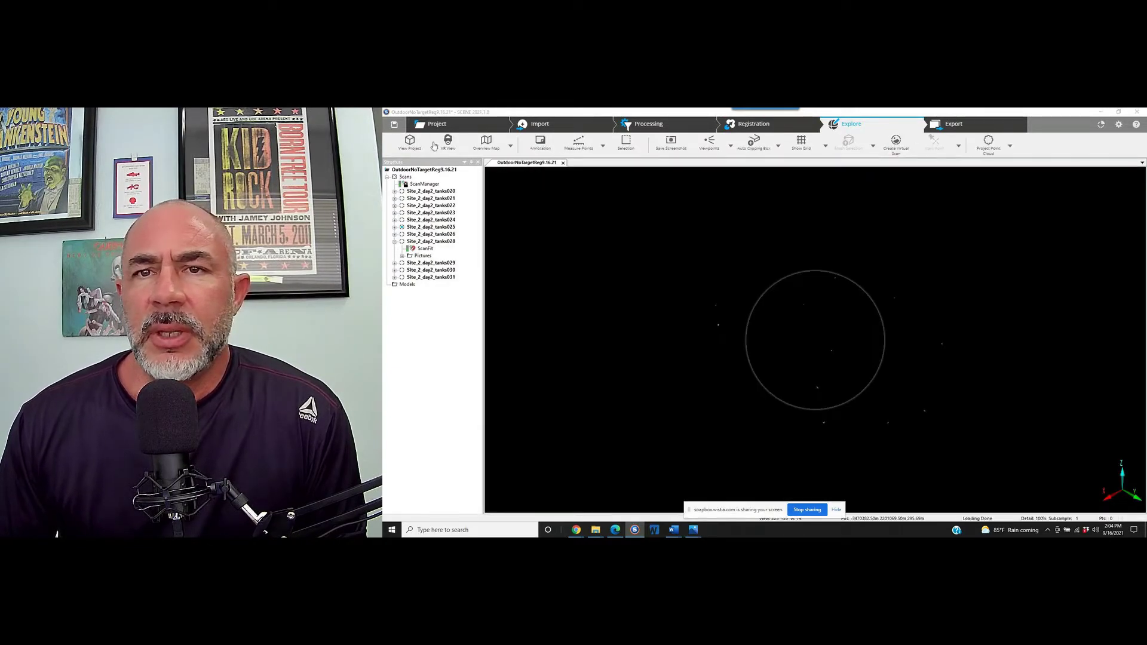
Step: Close the empty 3D view and save the project as revision 5
left_click(561, 169)
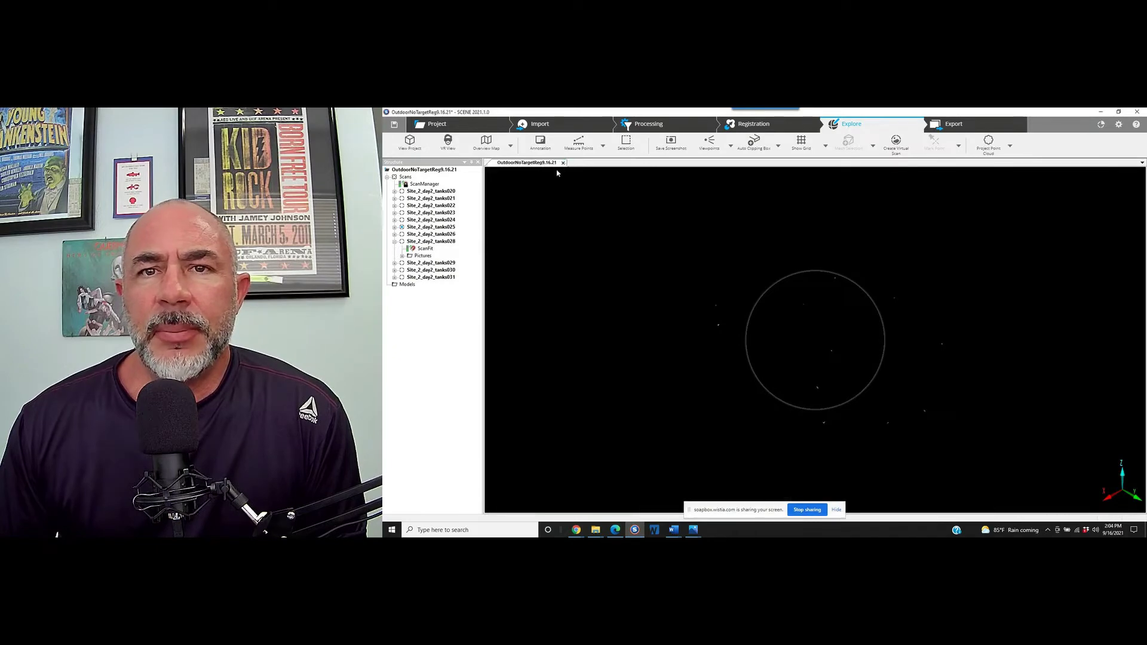
left_click(563, 163)
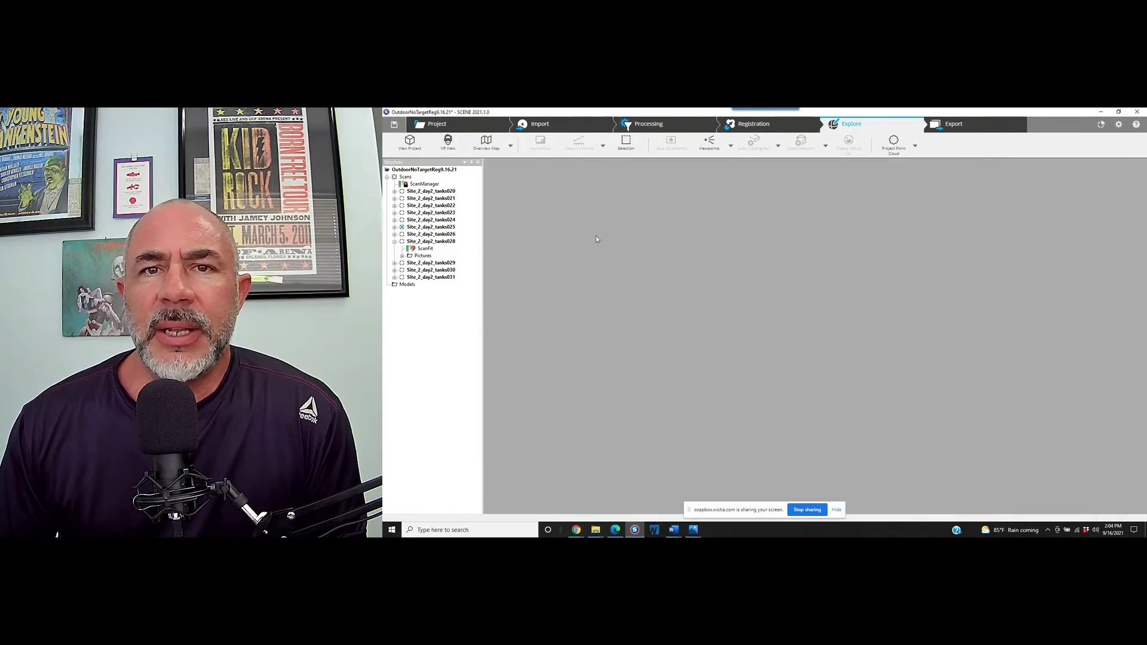
left_click(394, 125)
left_click(741, 350)
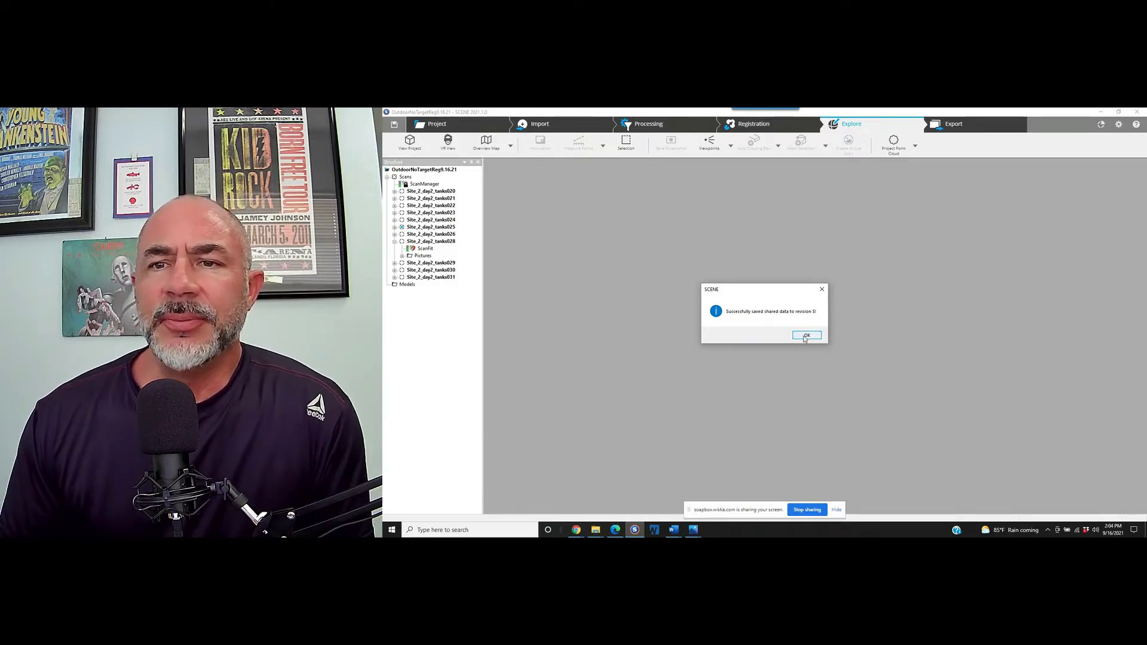
left_click(805, 337)
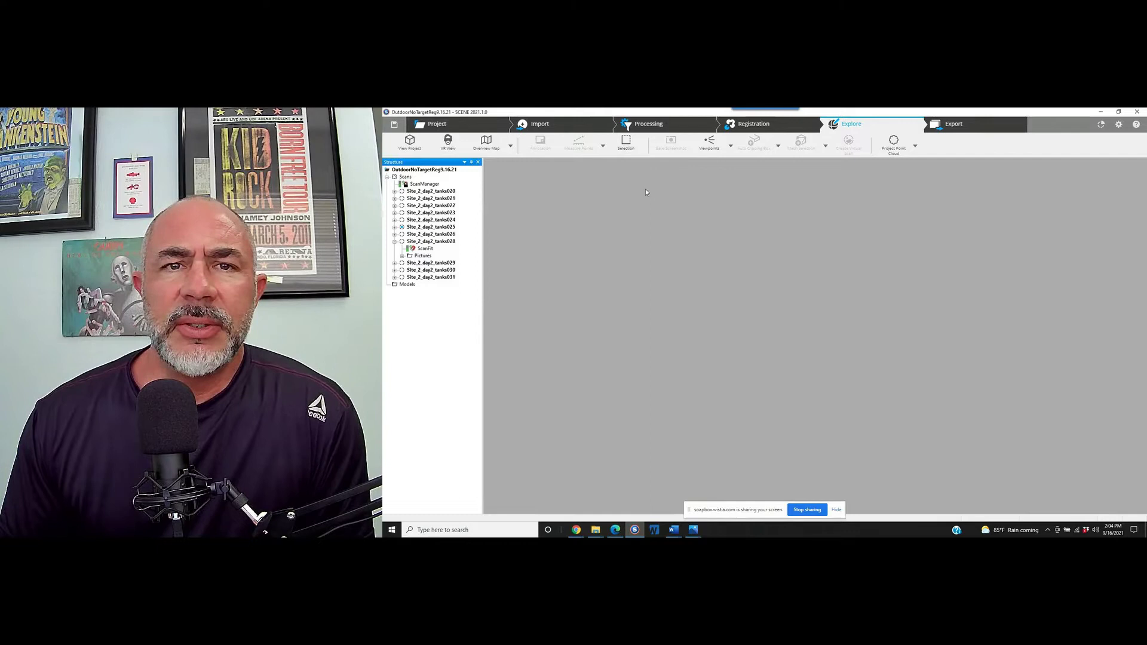
Step: Open a Correspondence View of the Scans folder with all scans loaded
left_click(405, 177)
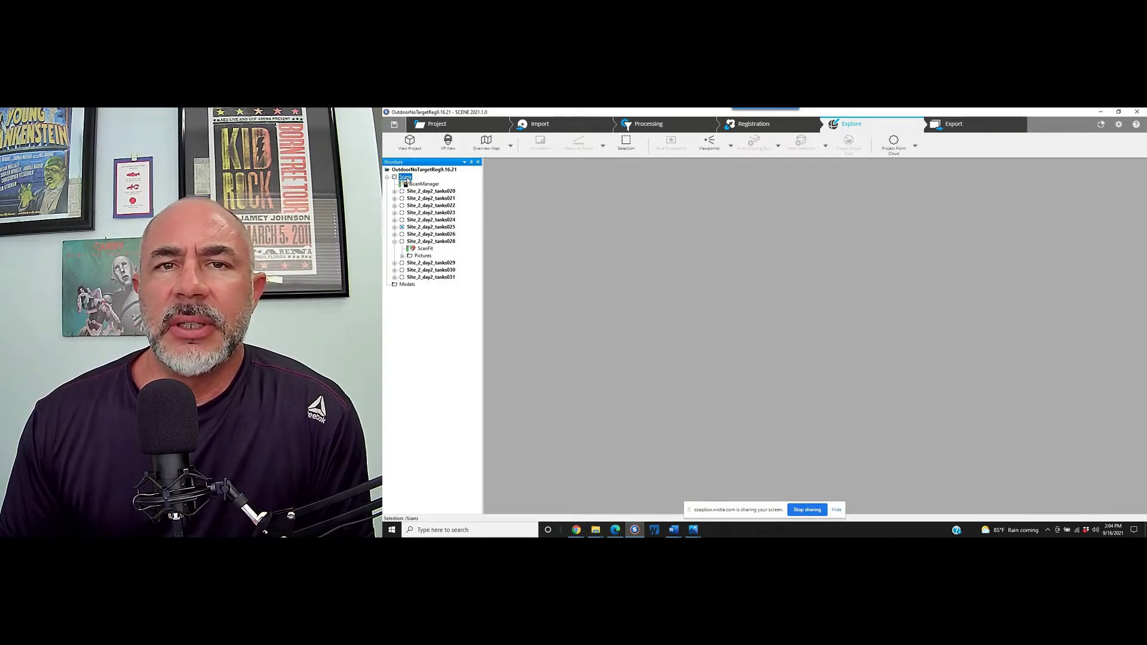
right_click(407, 179)
mouse_move(424, 186)
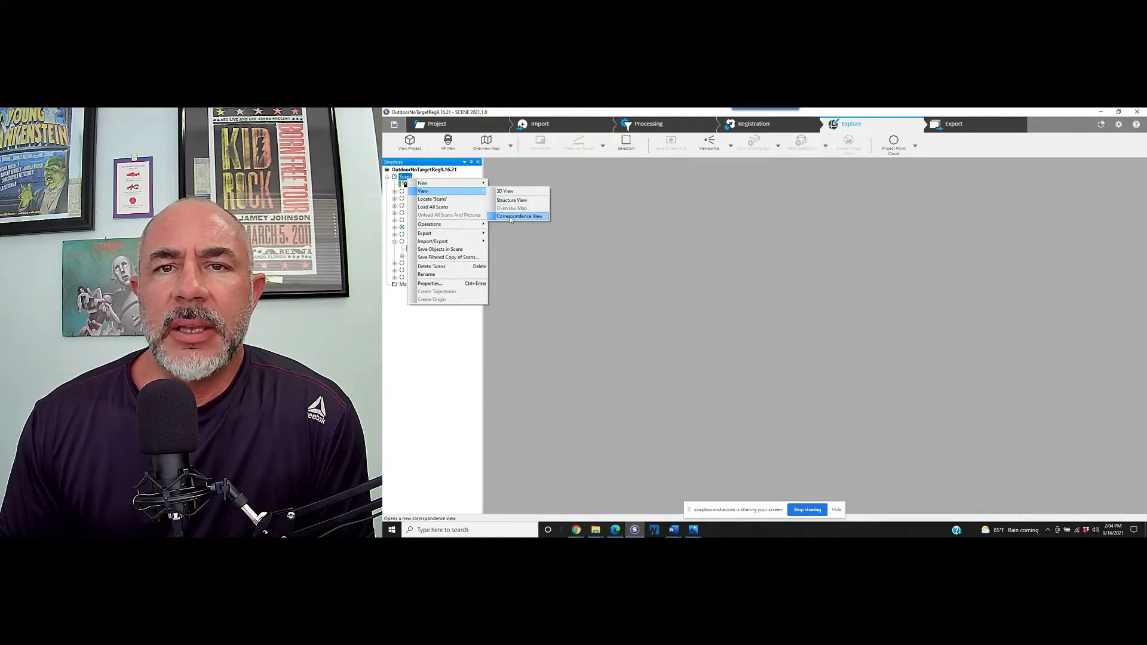
left_click(510, 217)
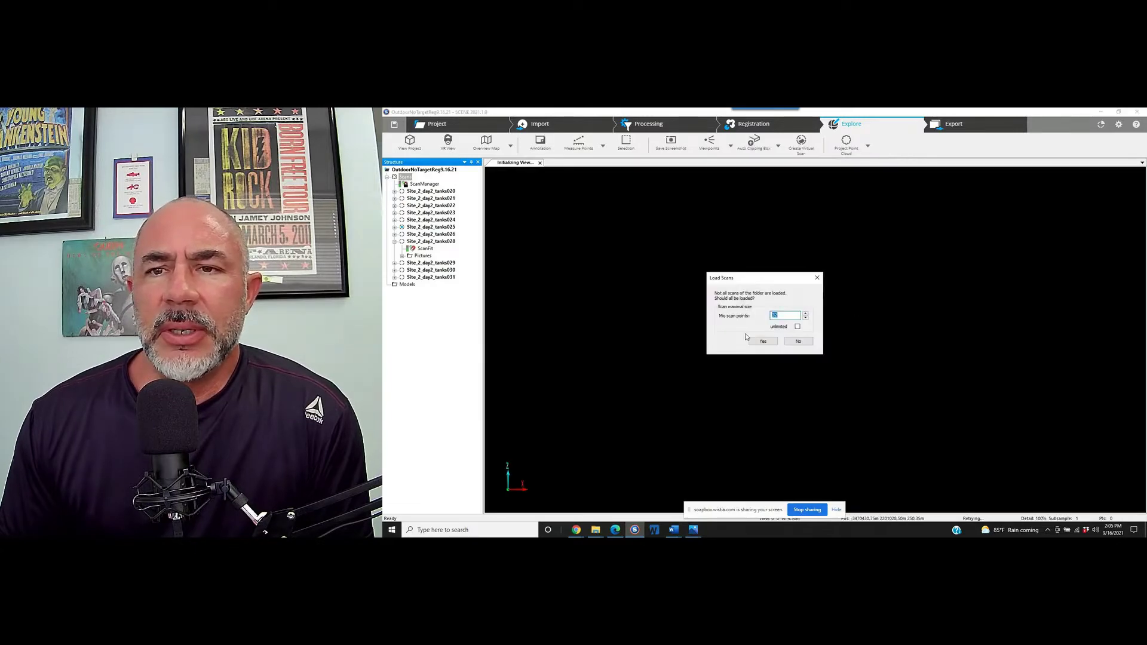
left_click(763, 341)
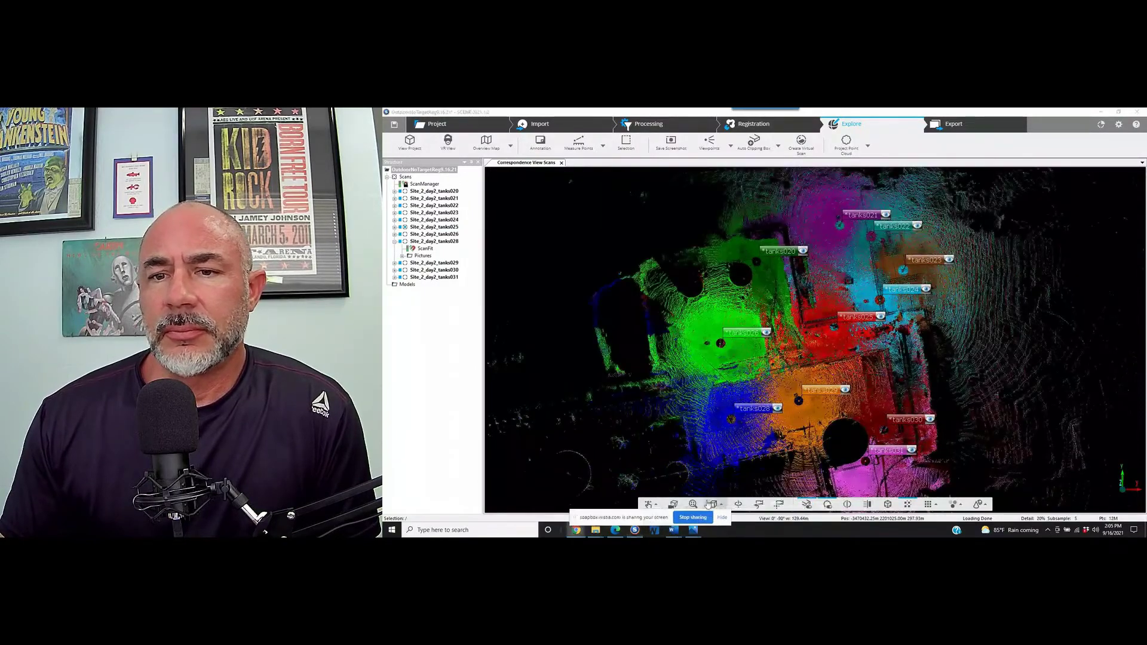
Step: Check scan alignment from the Left, Front and Top standard views
left_click(717, 505)
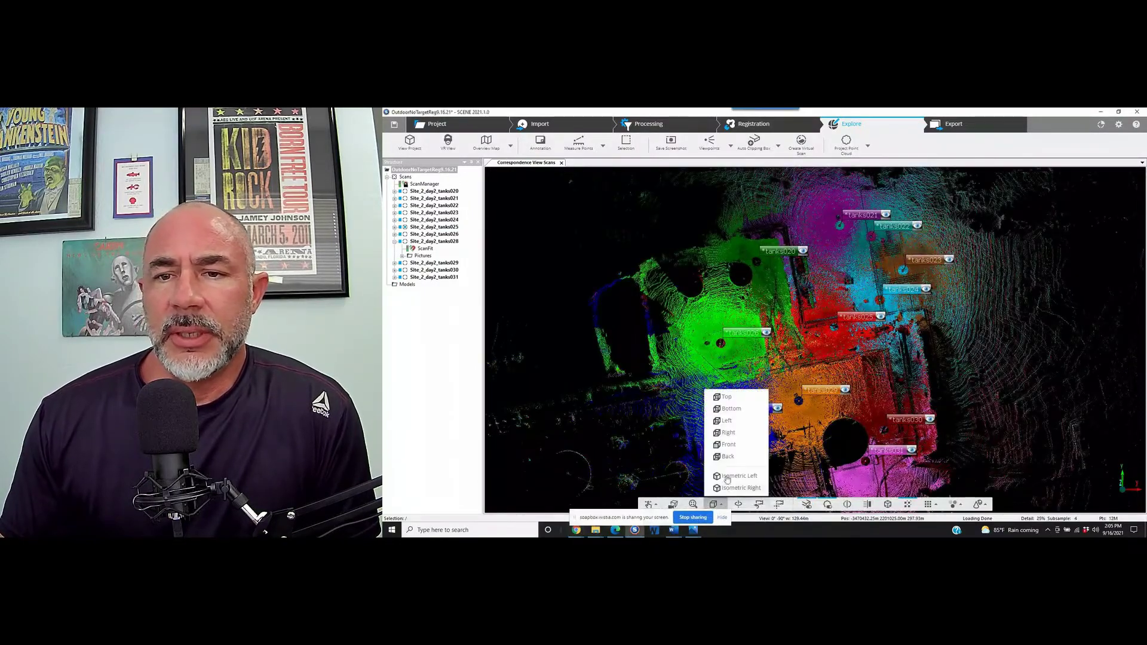
left_click(729, 421)
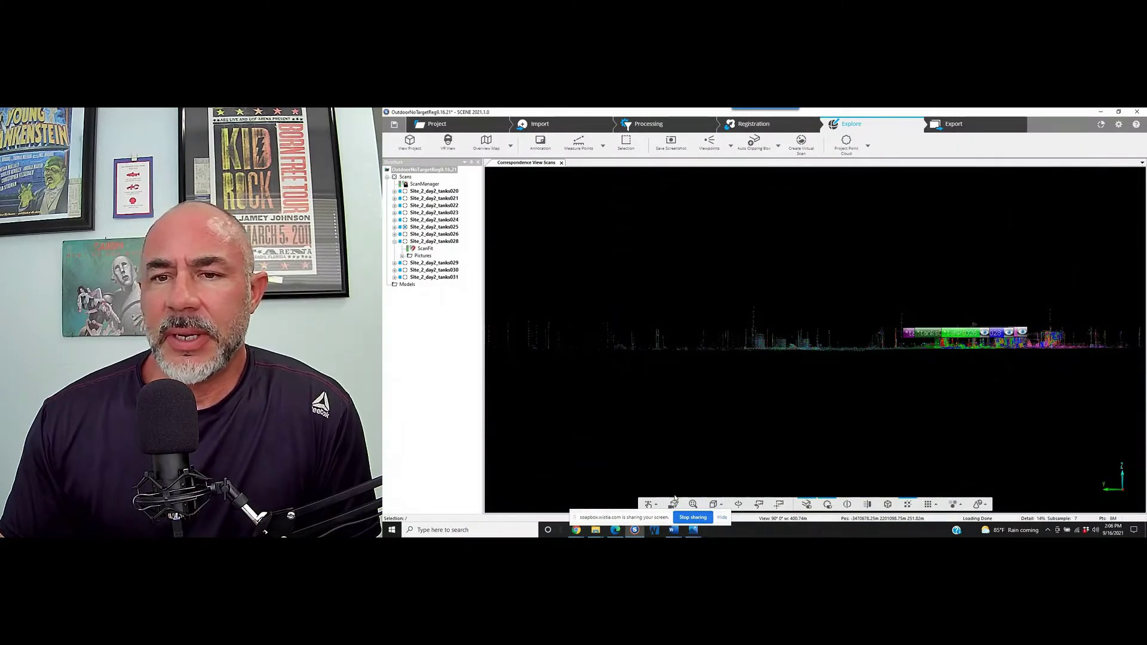
left_click(717, 505)
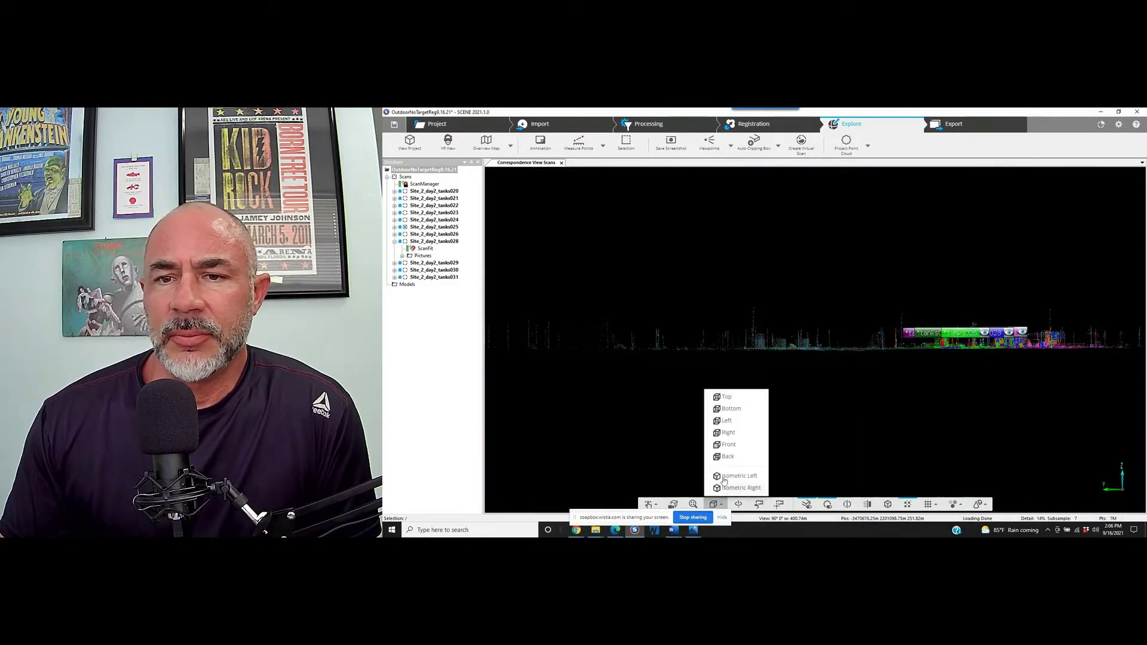
left_click(727, 445)
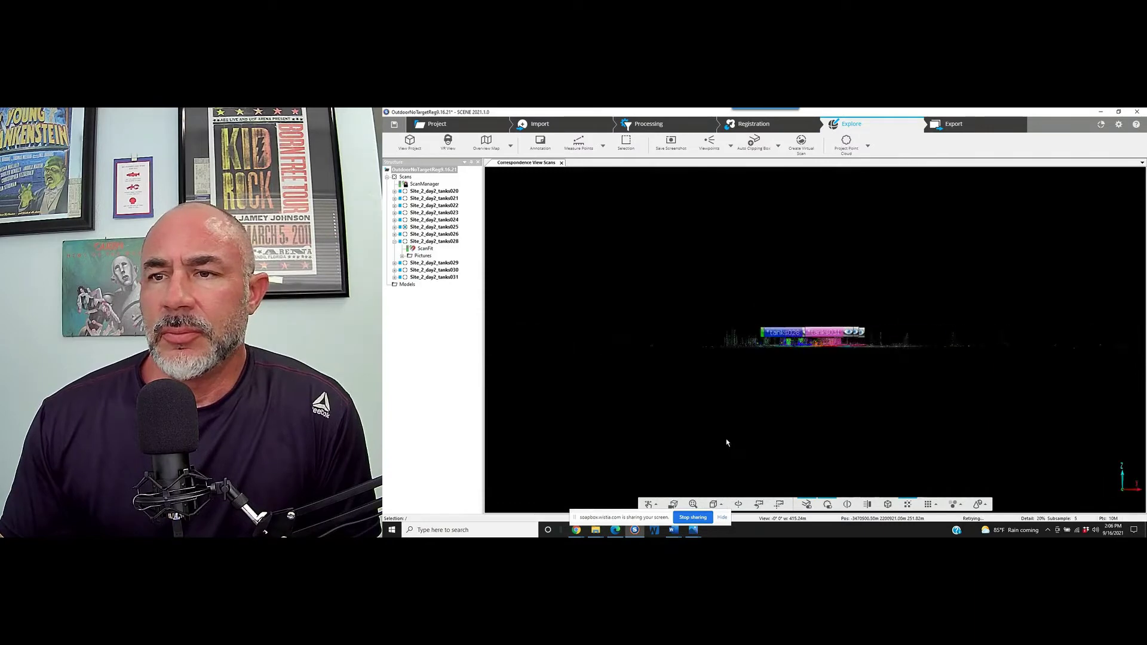
left_click(712, 505)
left_click(760, 400)
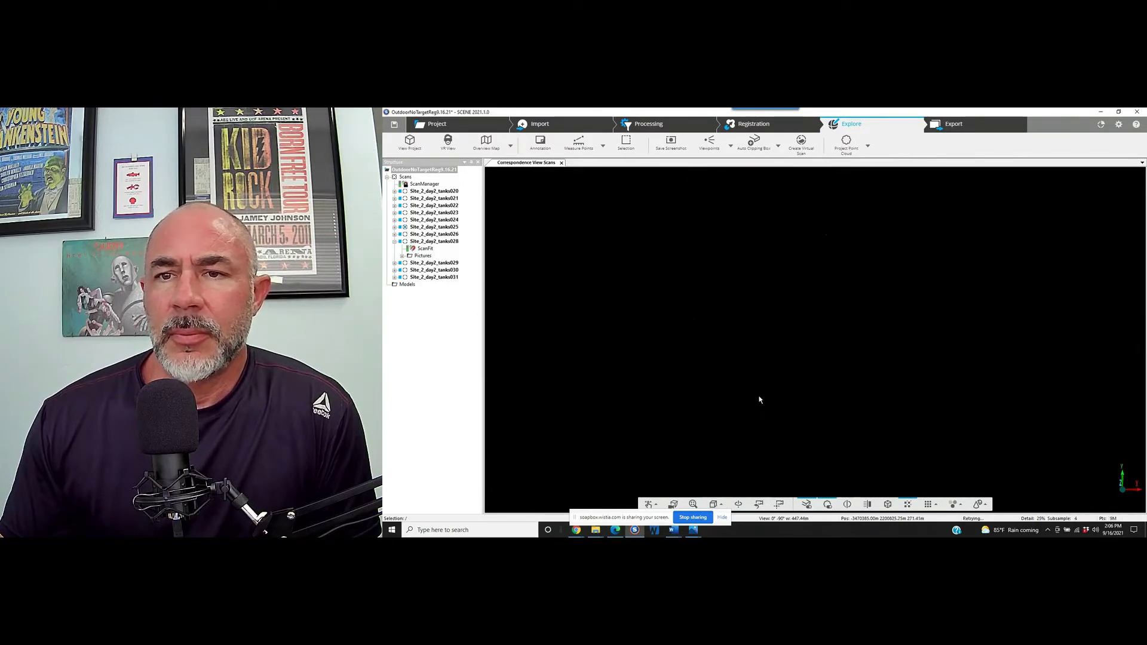
Step: Zoom in, centre the scan cluster, and close the Correspondence View
scroll(760, 399, "up", 1)
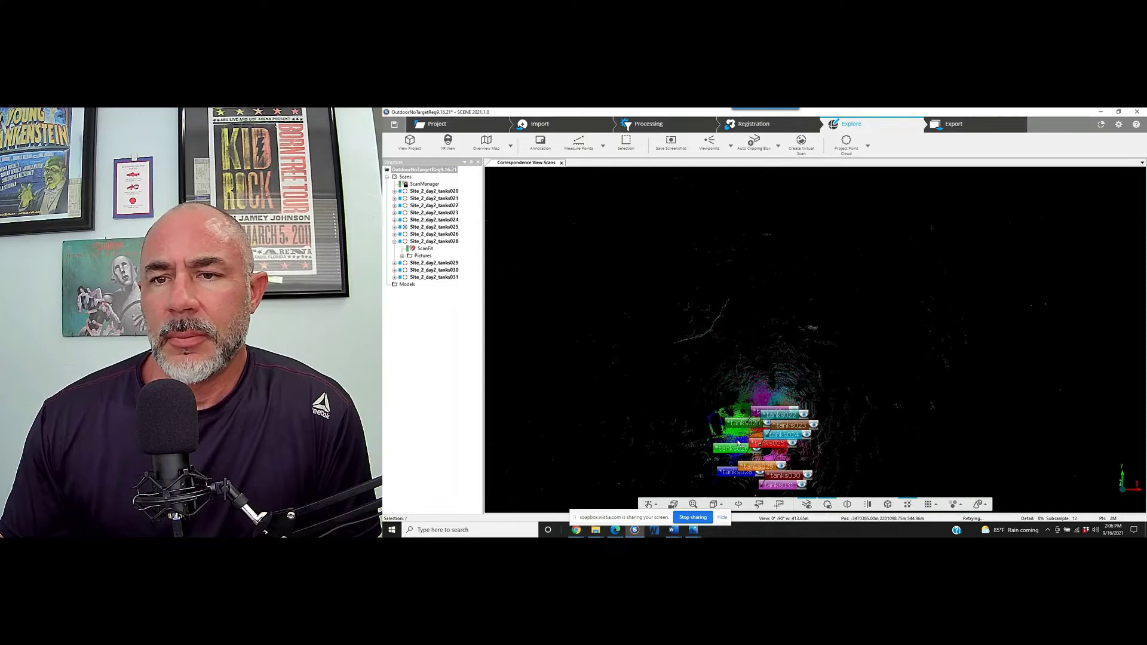
scroll(737, 442, "up", 2)
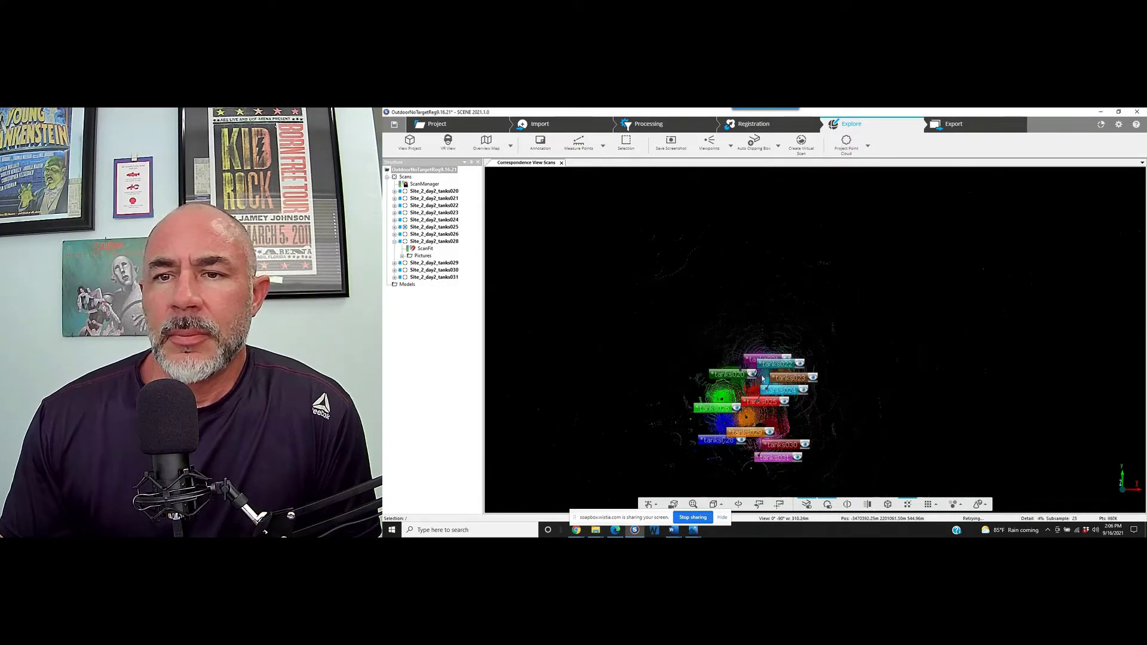
scroll(762, 378, "up", 2)
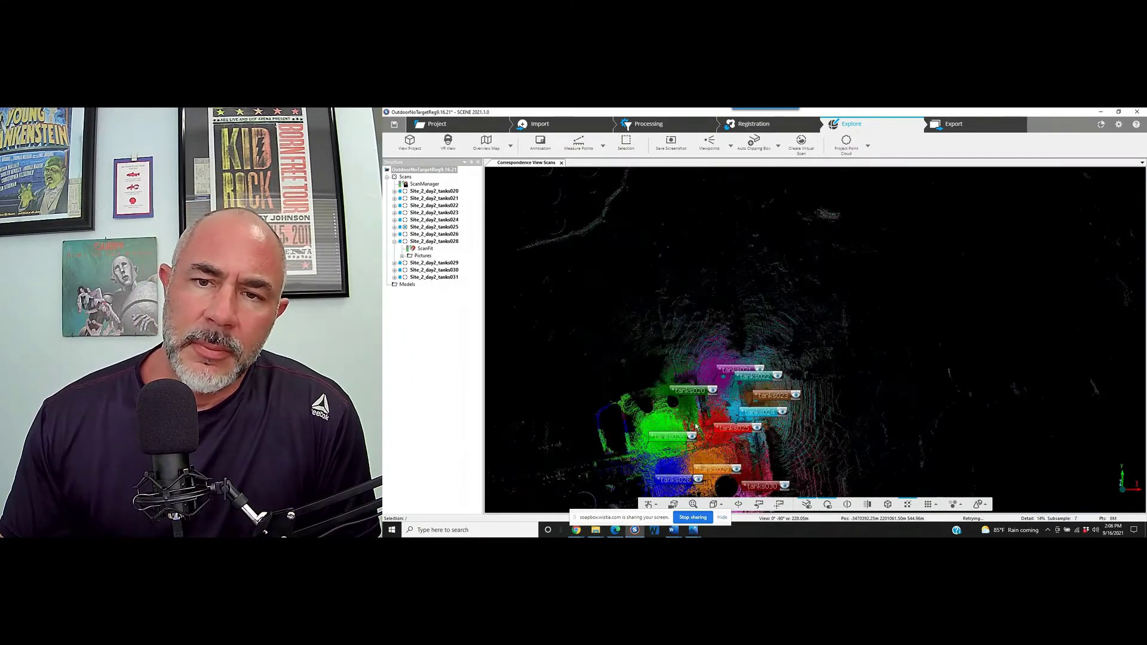
left_click_drag(761, 324, 812, 244)
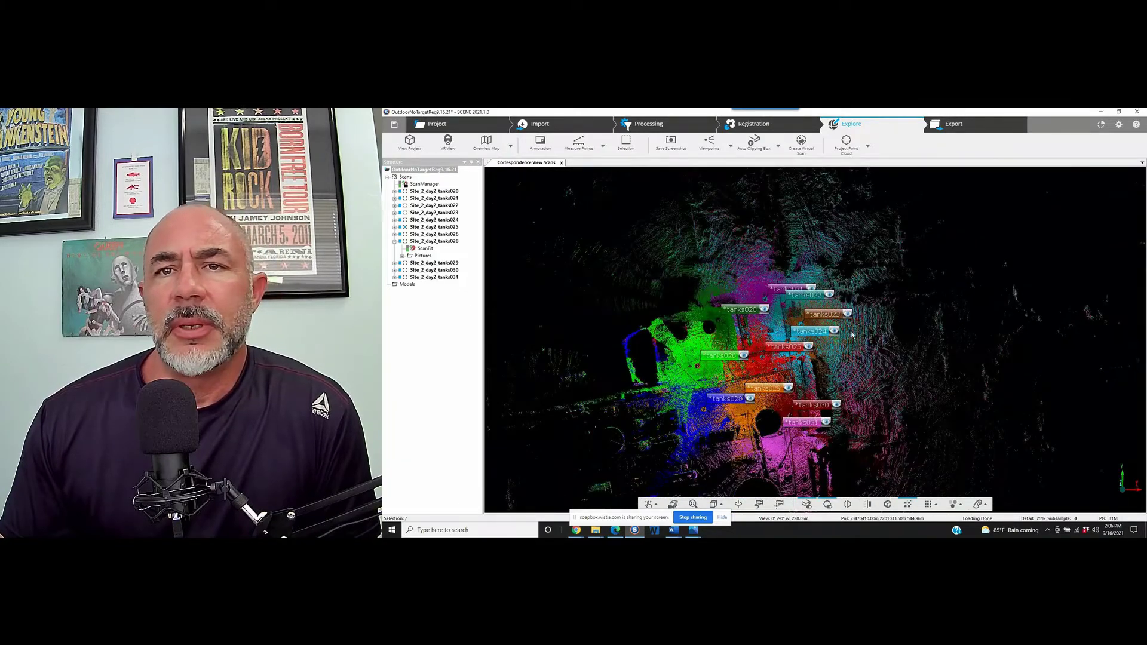
left_click(561, 163)
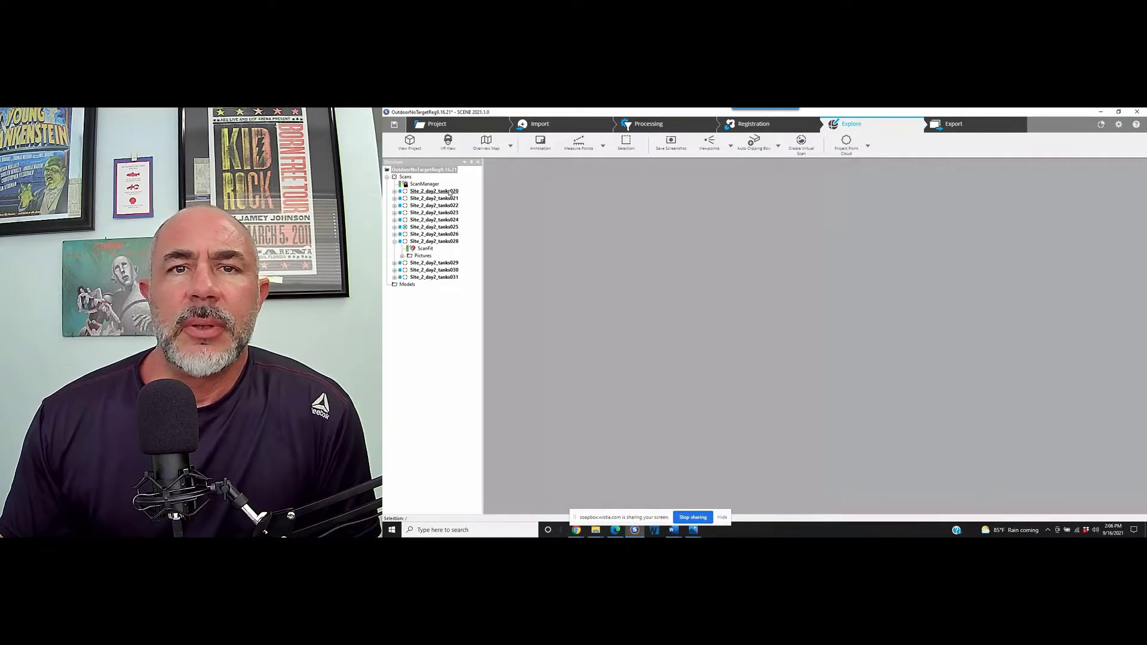
Step: Unload all scans and pictures, then open Site_2_day2_tanks021 in quick view
right_click(405, 178)
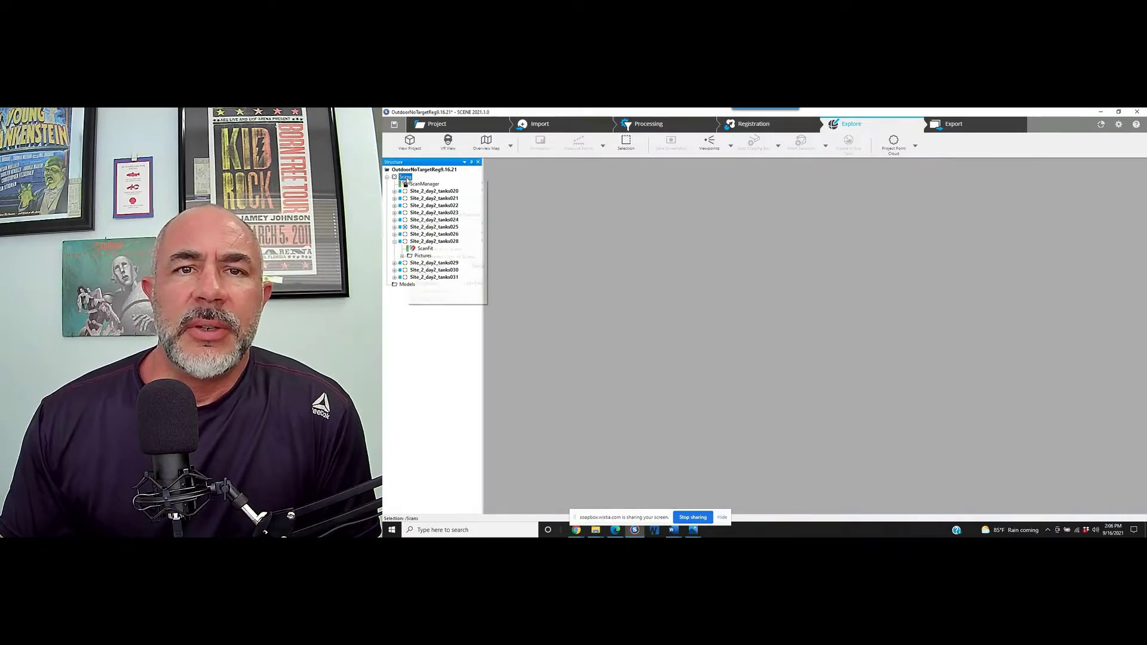
left_click(431, 216)
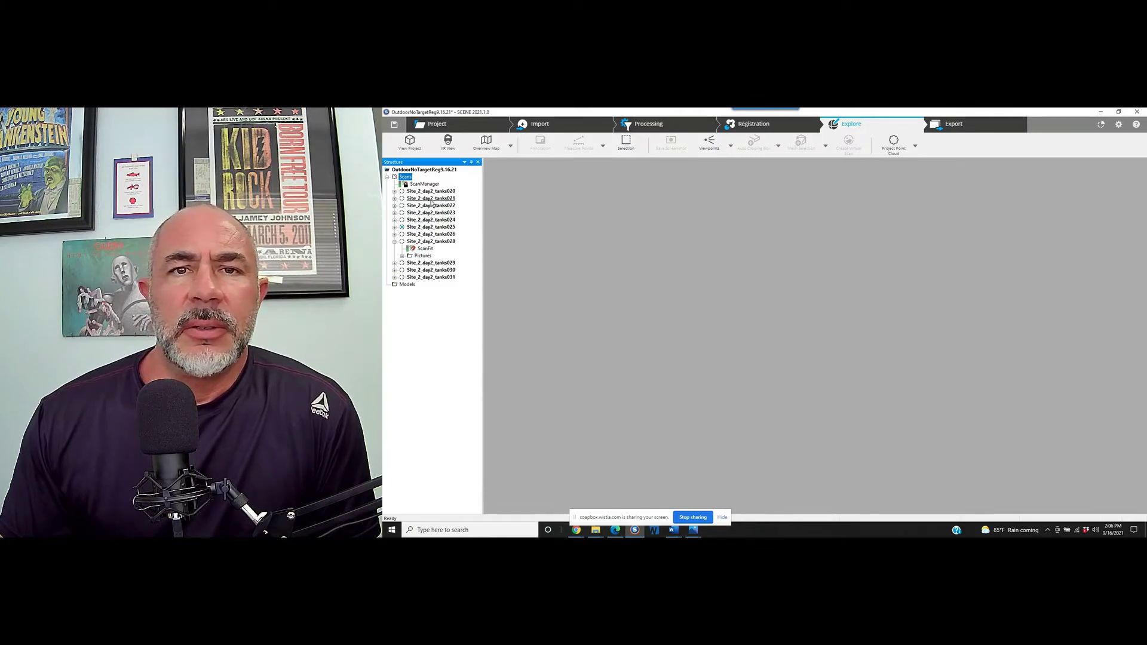
double_click(432, 200)
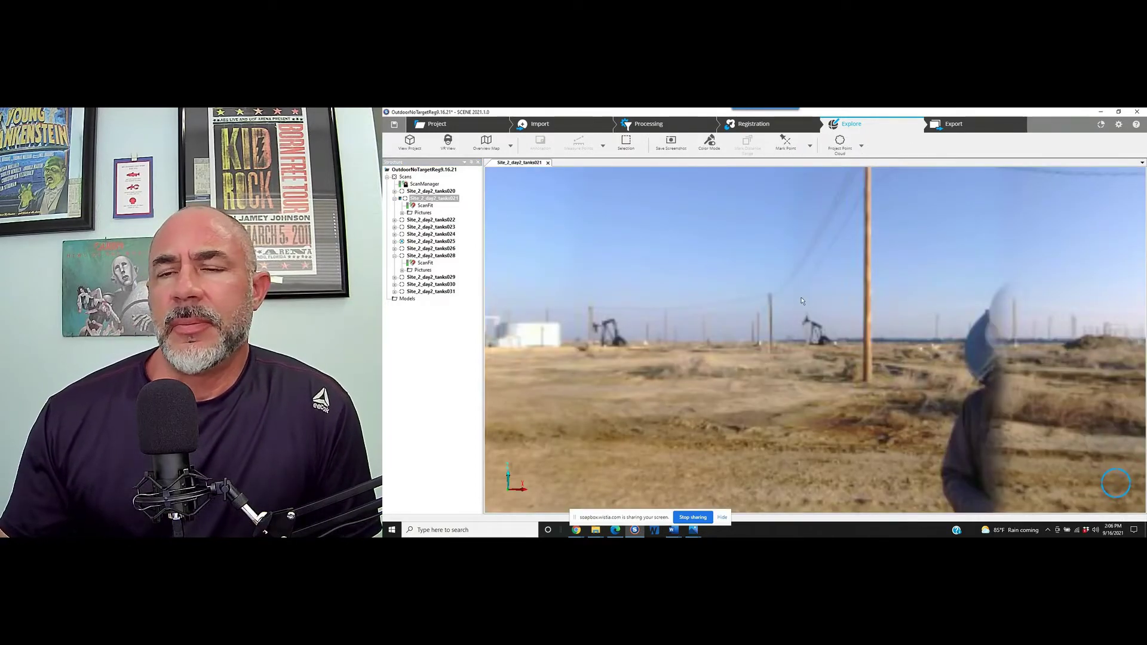
left_click_drag(793, 302, 803, 297)
Step: Survey the Site_2_day2_tanks021 panorama across tanks, separators and pumpjacks, then close it
left_click_drag(981, 296, 858, 343)
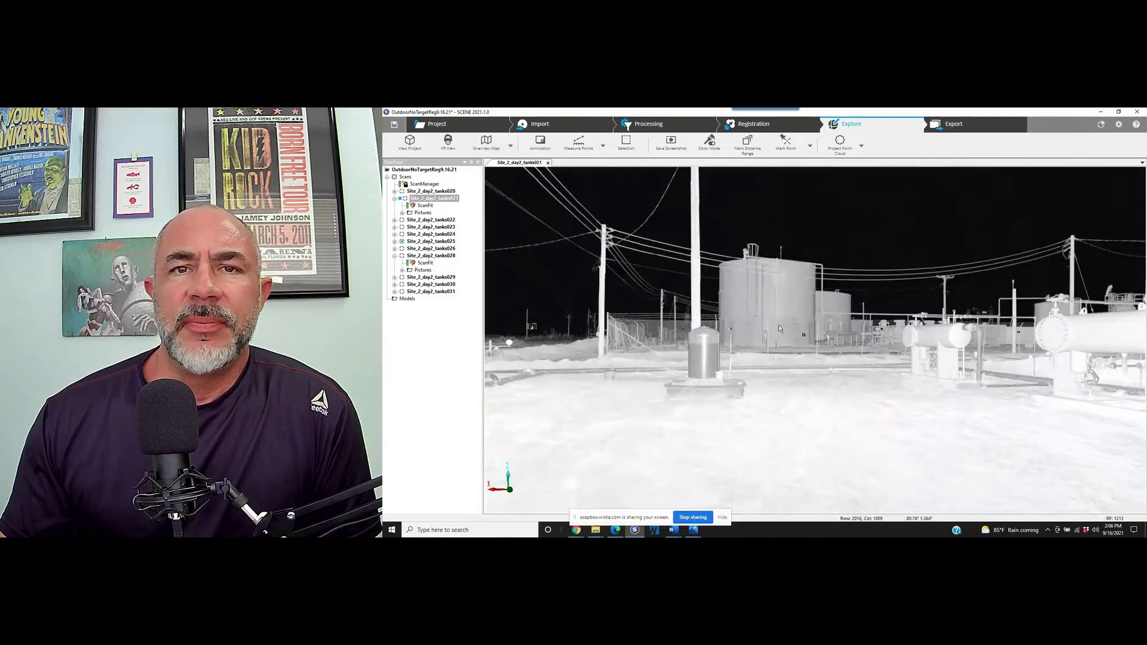
left_click_drag(798, 310, 729, 326)
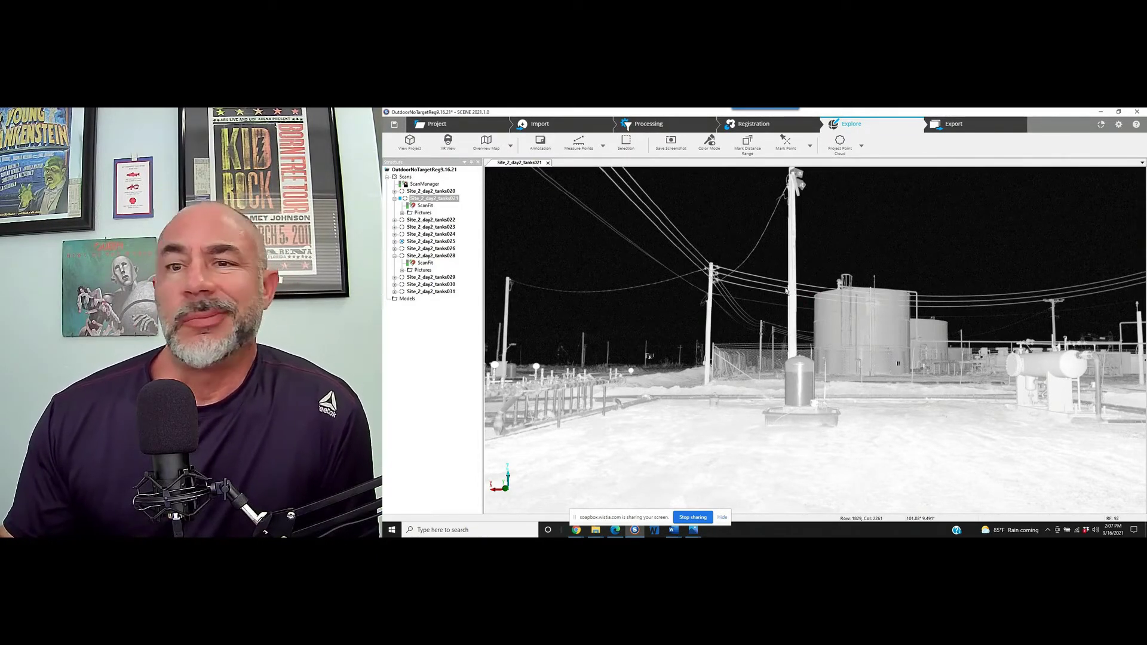
left_click_drag(800, 292, 745, 297)
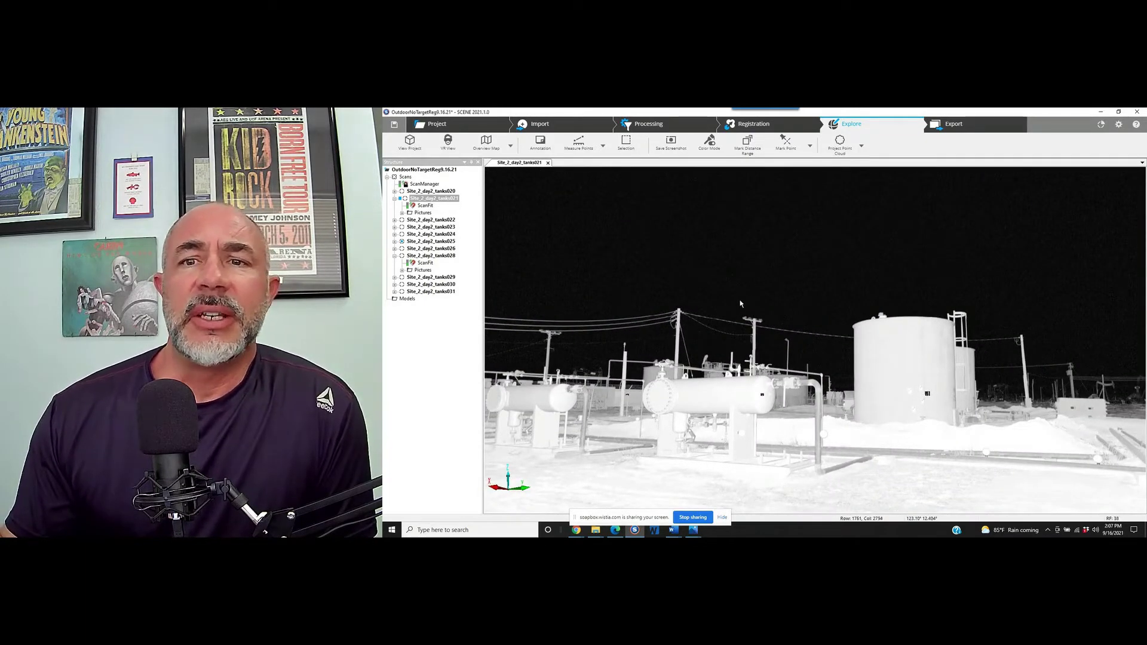
left_click_drag(726, 320, 794, 325)
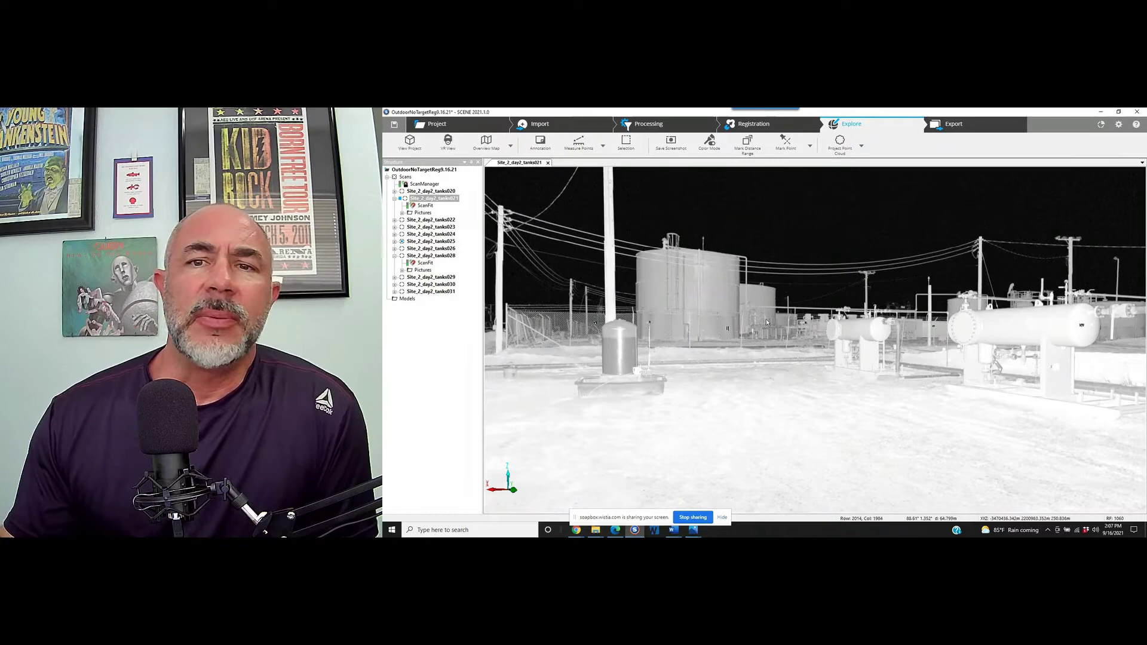
scroll(737, 324, "up", 4)
left_click_drag(726, 327, 812, 316)
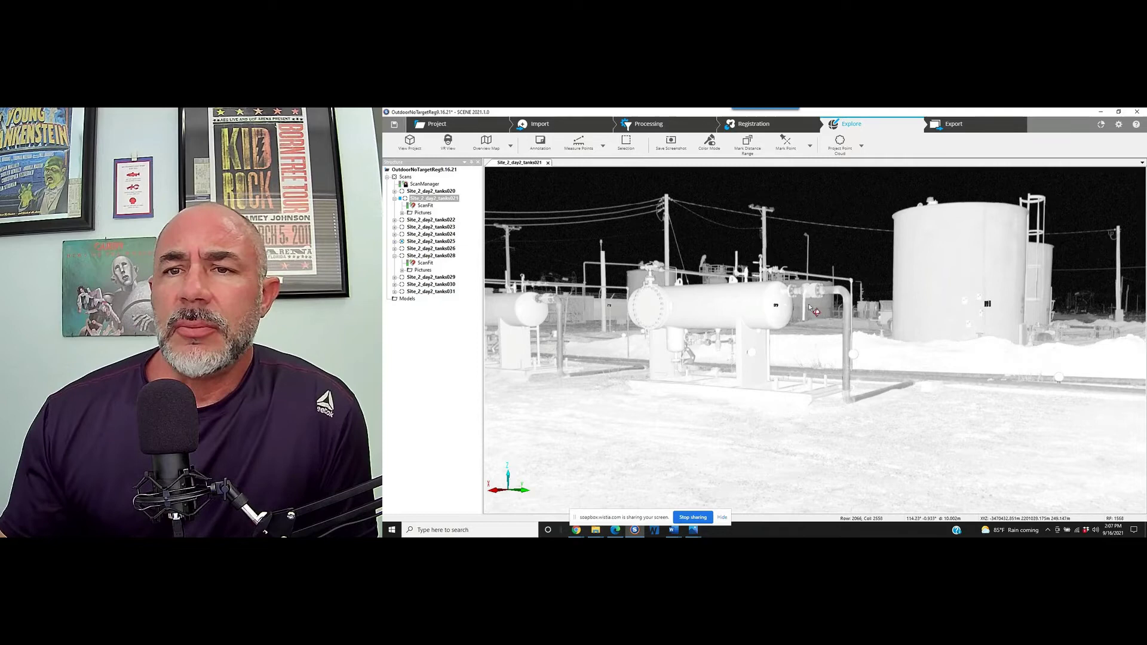
left_click_drag(969, 339, 554, 224)
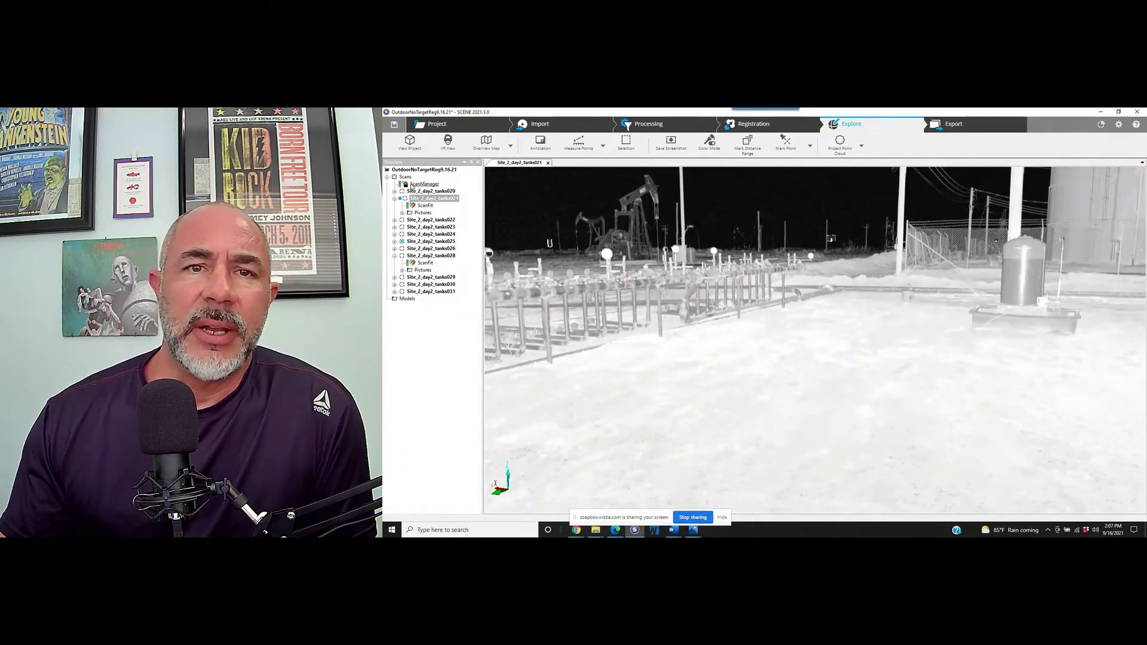
left_click(547, 162)
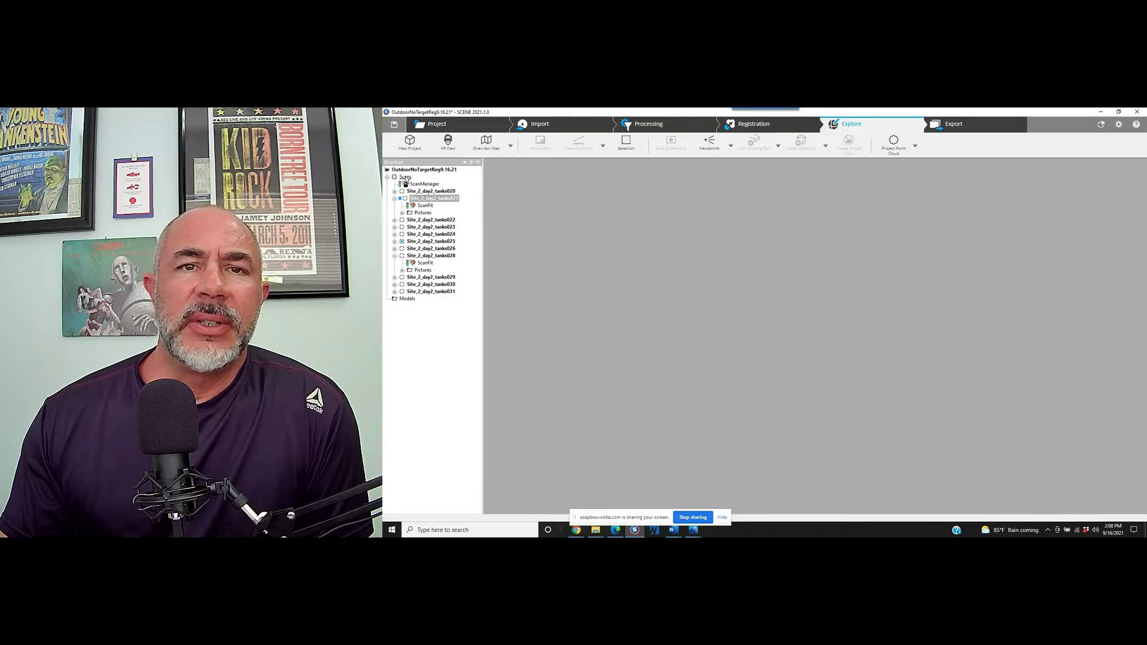
Step: Reach Operations > Color/Pictures from the Scans folder's context menu
left_click(405, 178)
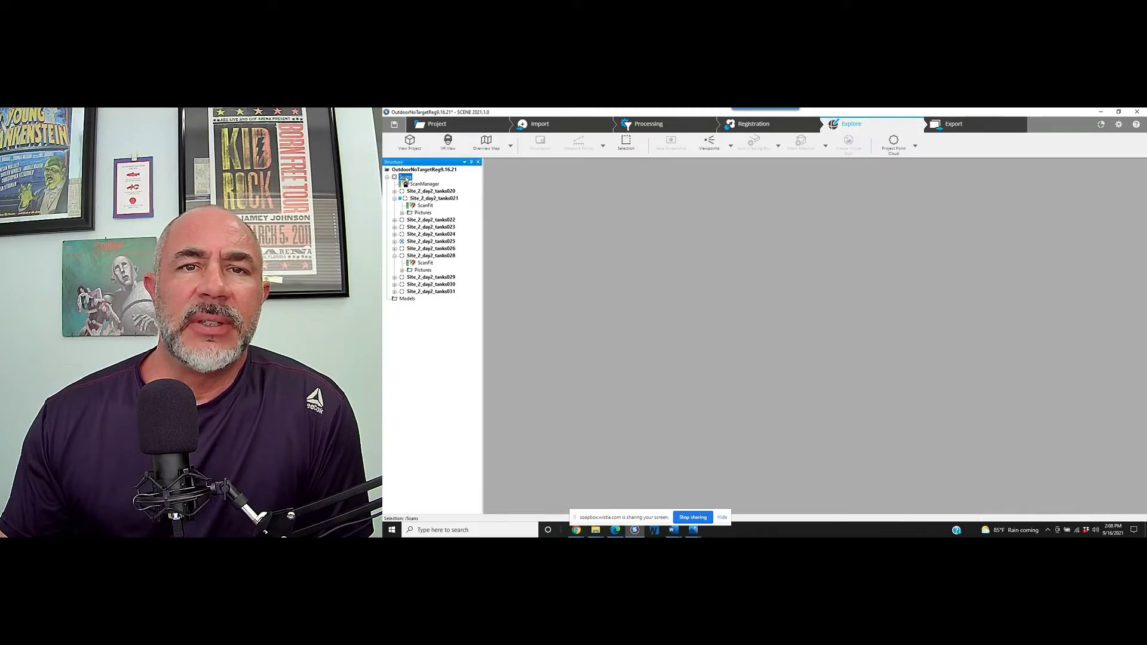
right_click(406, 177)
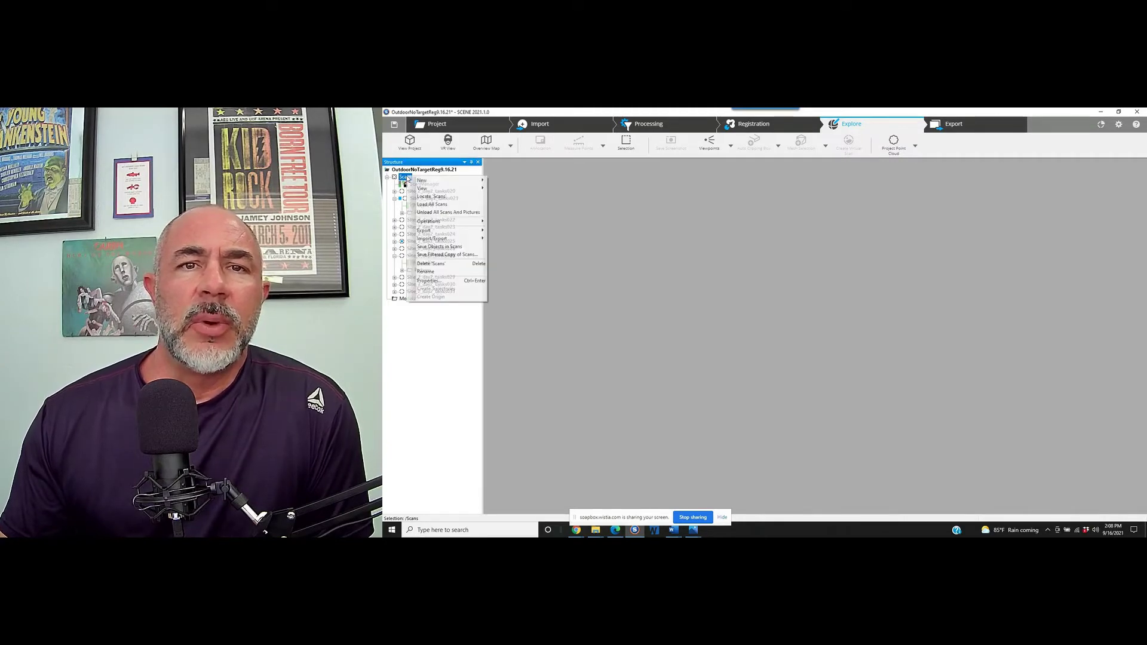
mouse_move(443, 222)
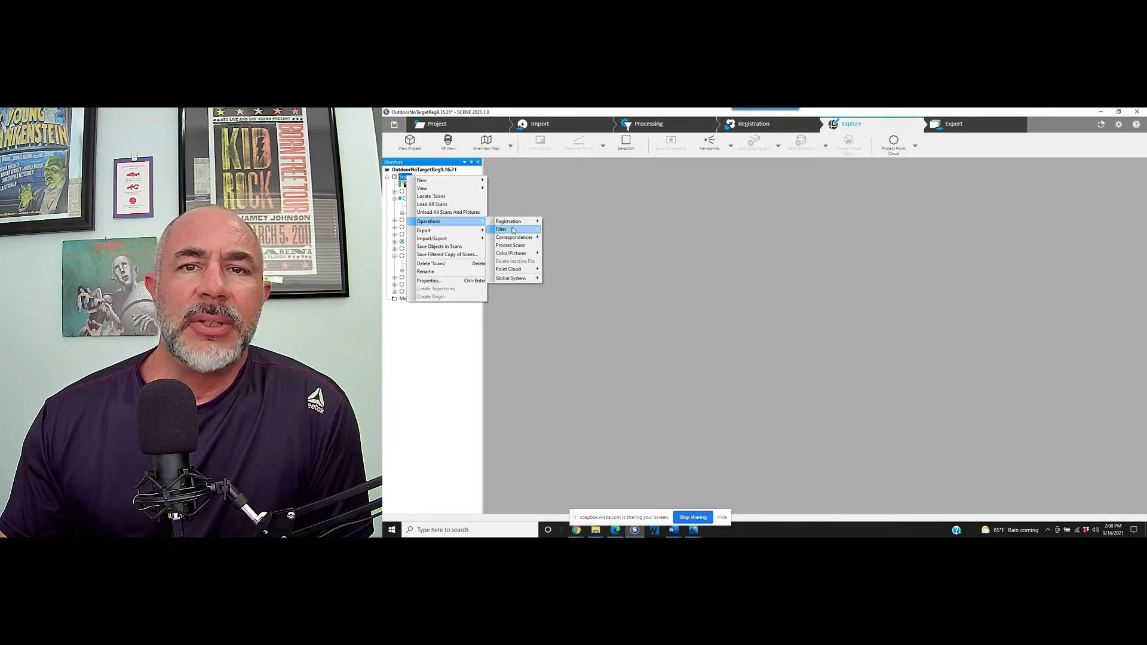
mouse_move(518, 257)
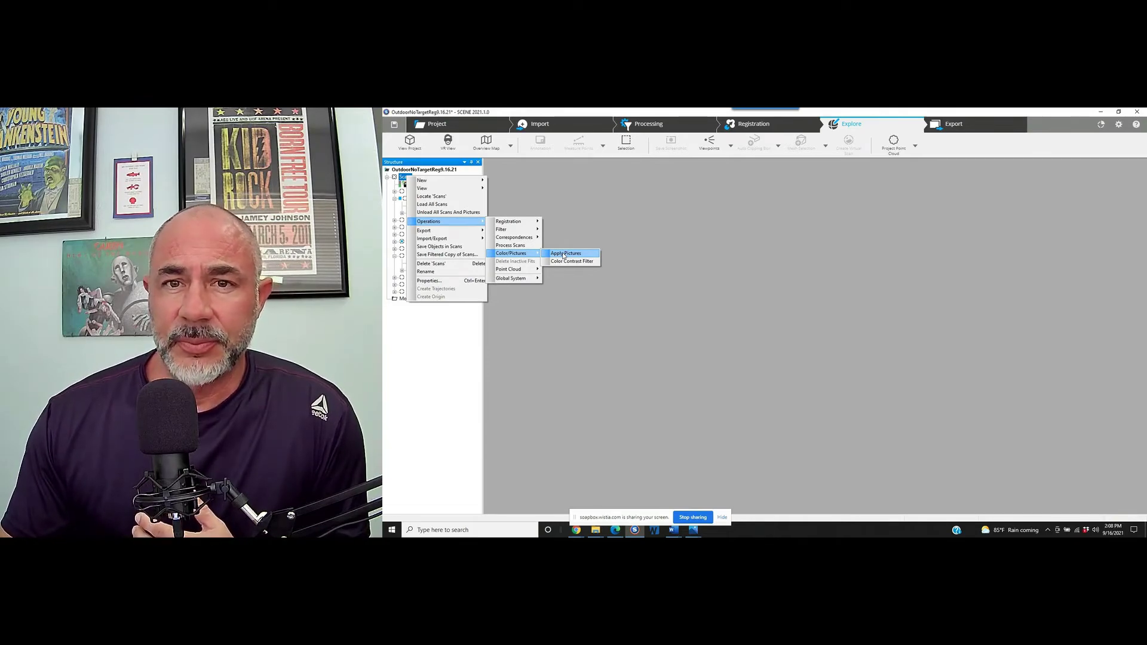
Step: Apply Pictures to colorize all scans and let the Colorize scans run finish
left_click(564, 253)
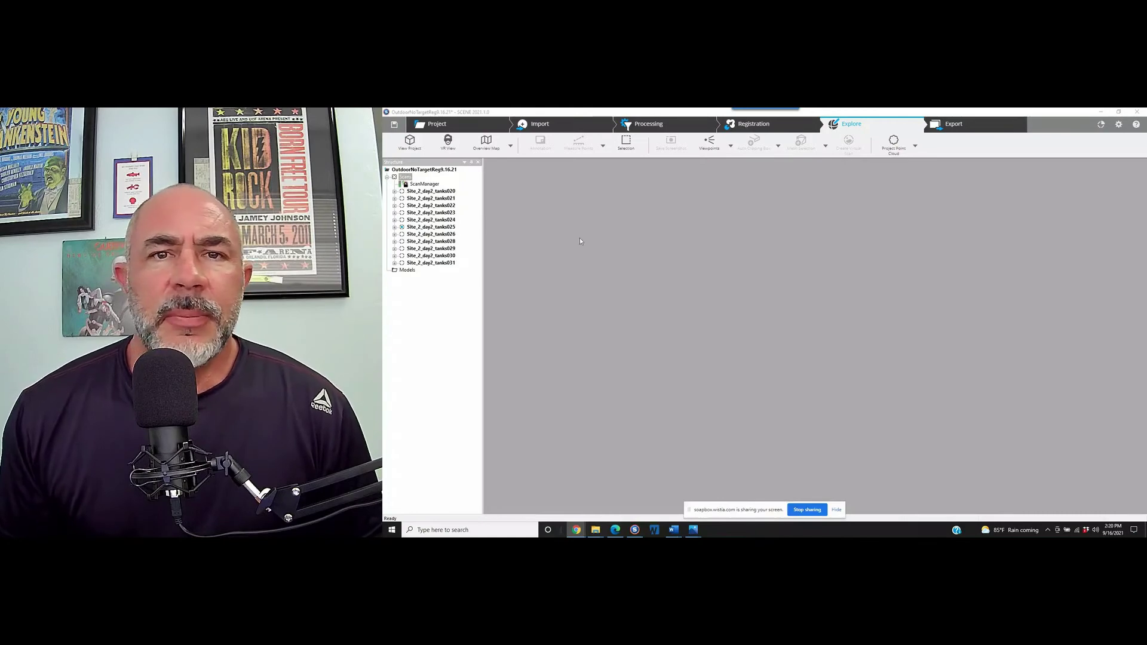
double_click(431, 240)
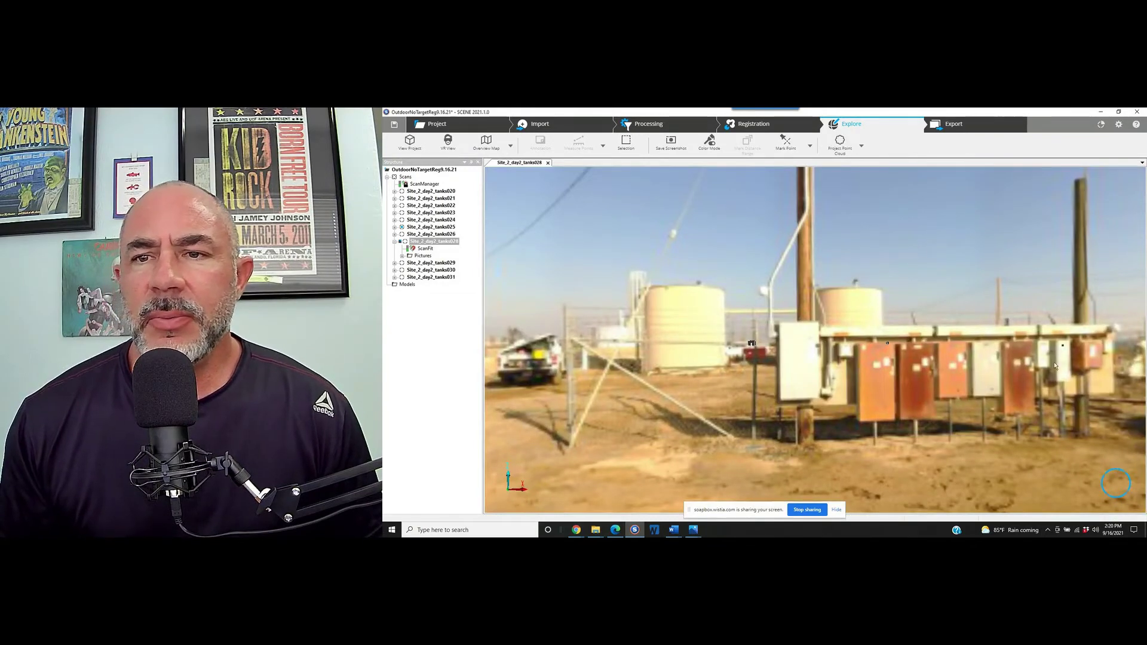
left_click_drag(994, 314, 774, 311)
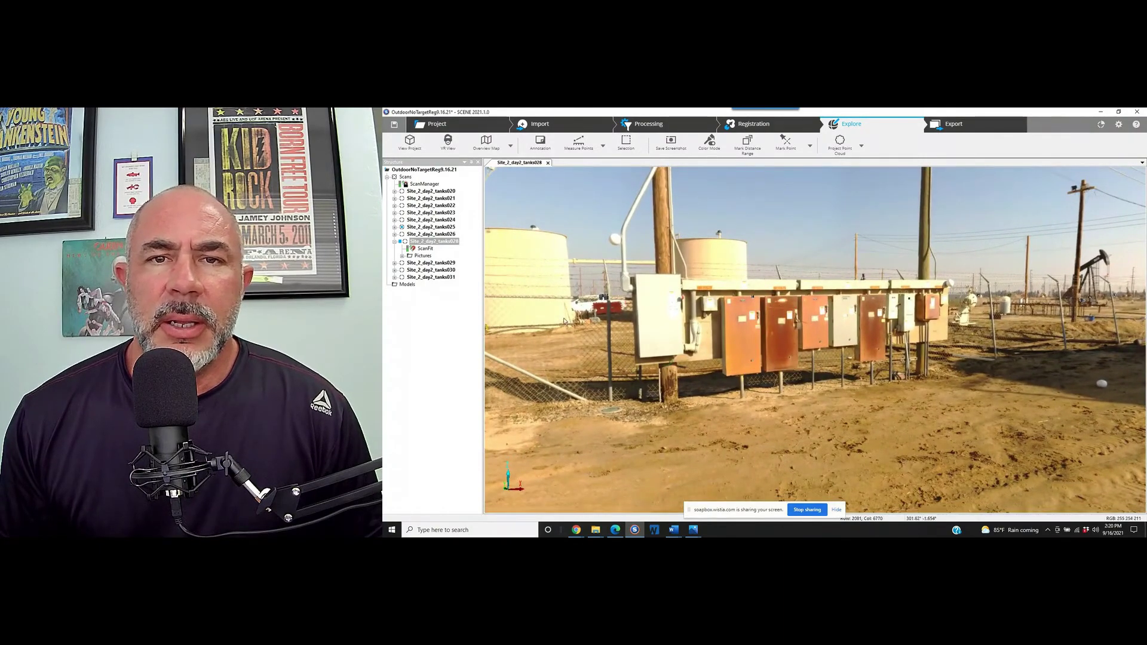
right_click(434, 244)
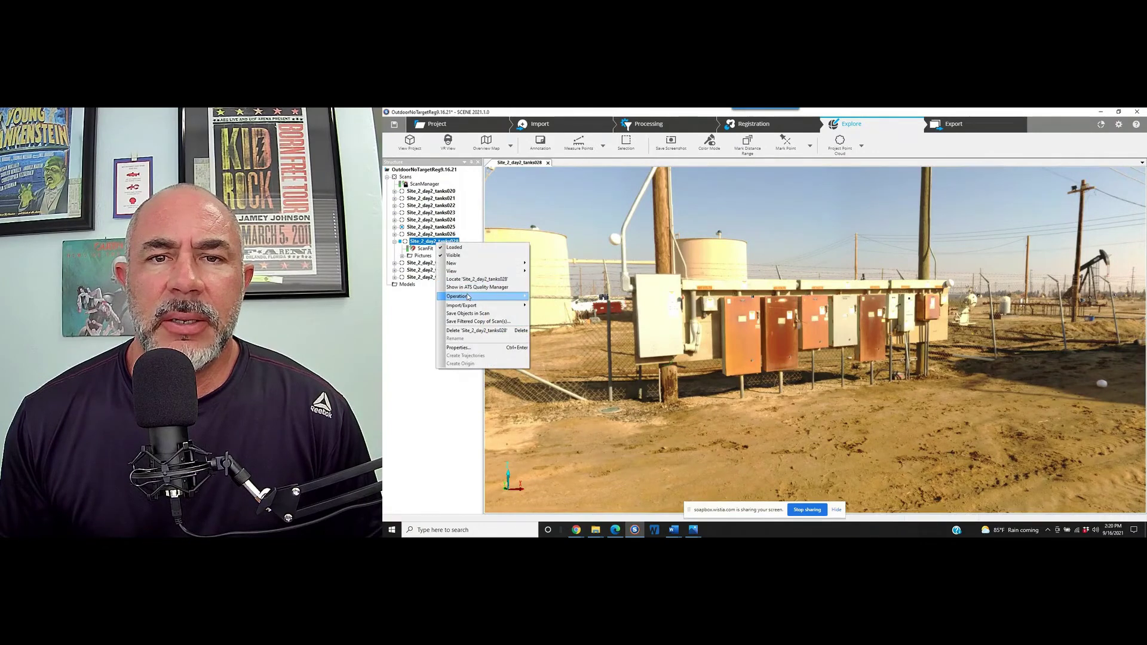
mouse_move(468, 297)
mouse_move(560, 347)
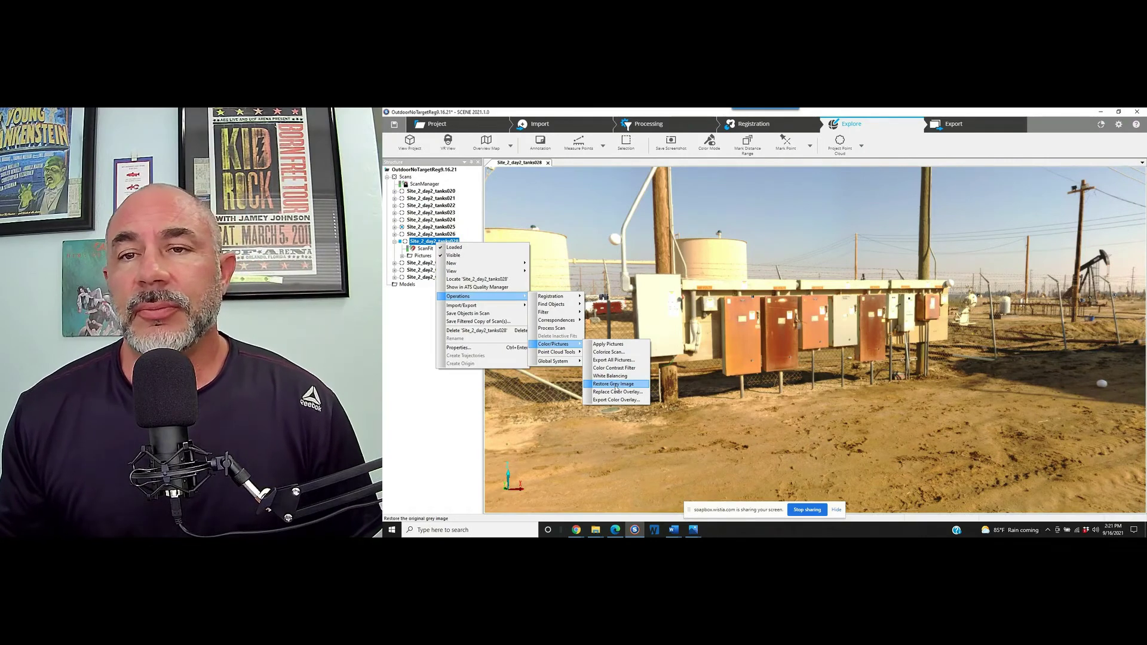
left_click(708, 300)
left_click(548, 163)
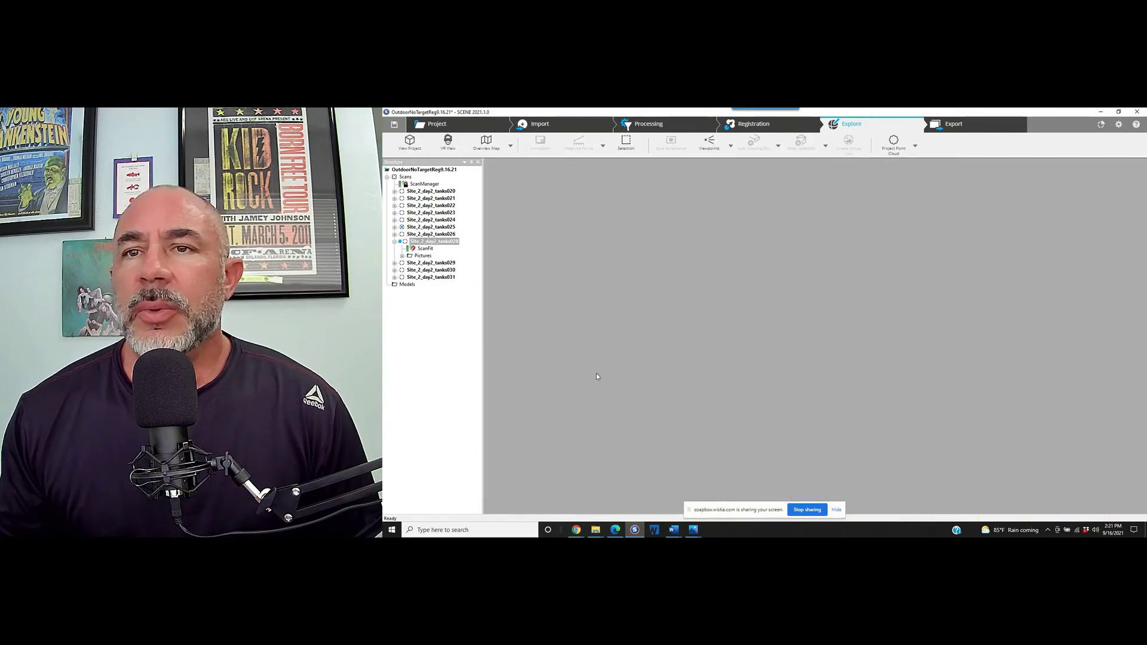
Step: Start the project export and save the pending modifications when prompted
left_click(953, 123)
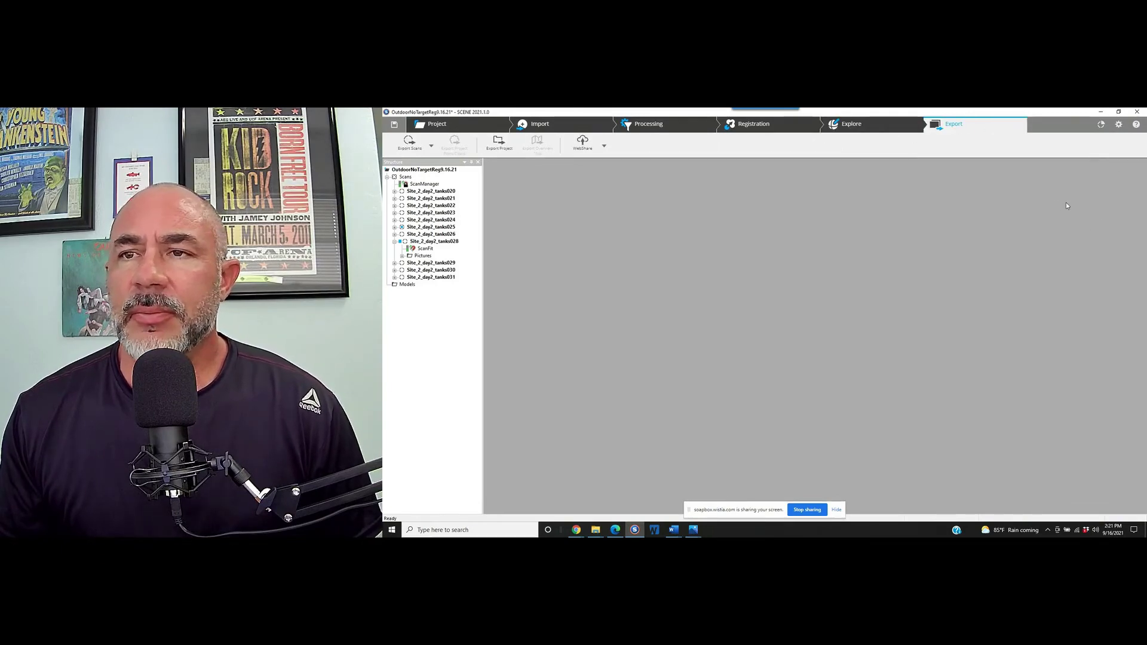
left_click(500, 143)
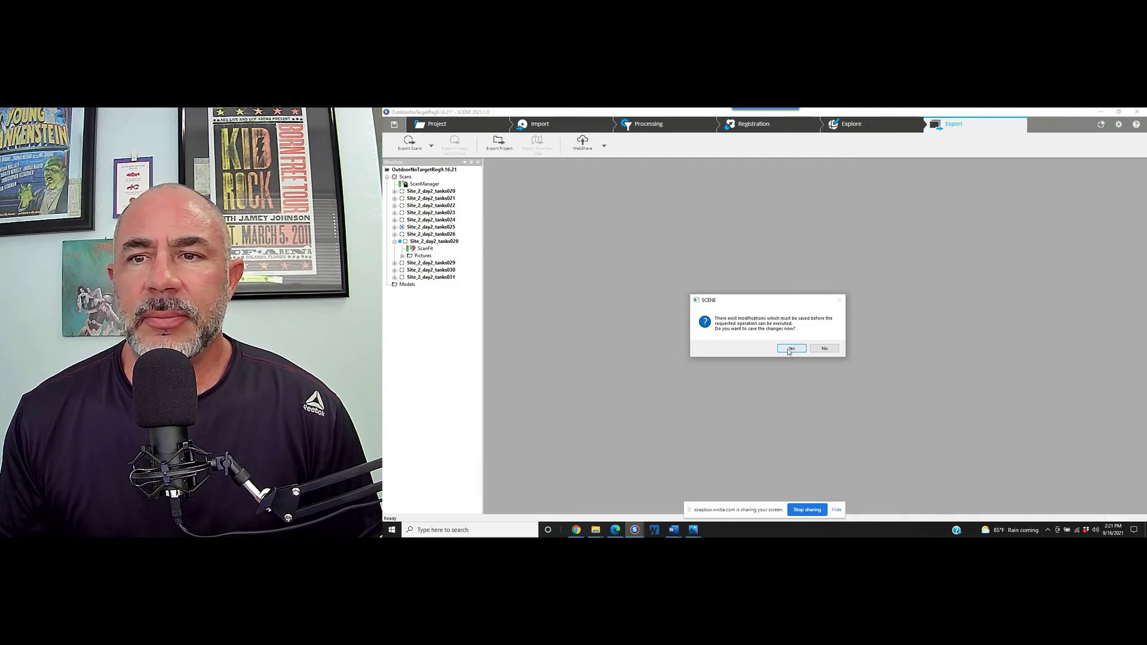
left_click(789, 348)
left_click(747, 349)
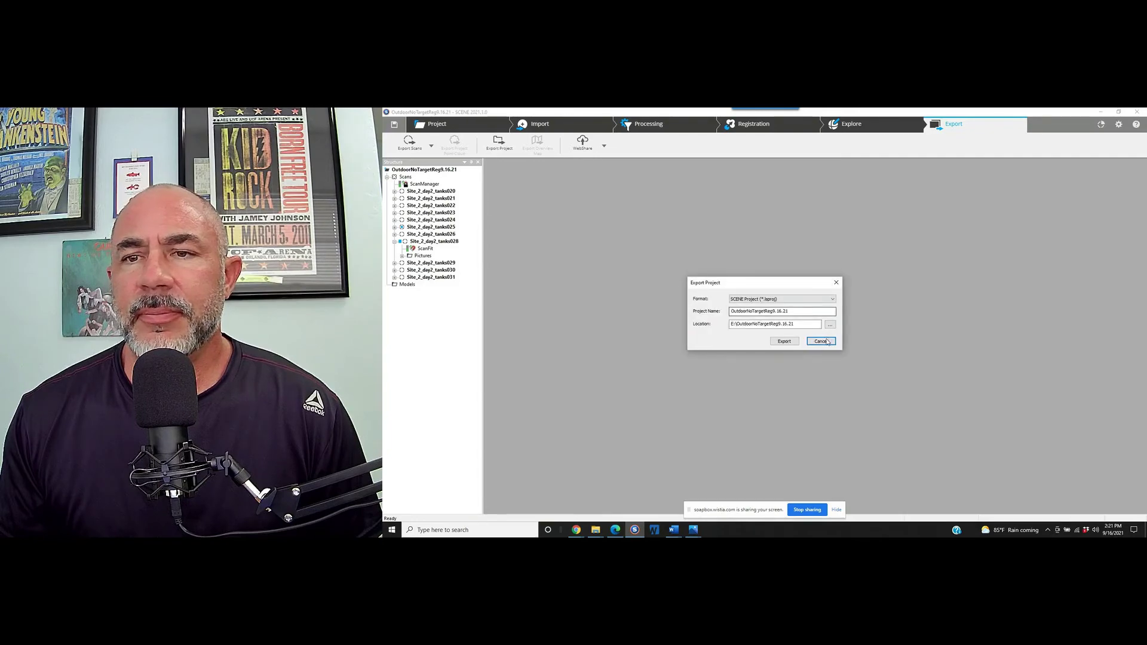
Step: Export as ReCap Project (Ordered Scans) (*.rcp), keeping the default output location
left_click(789, 300)
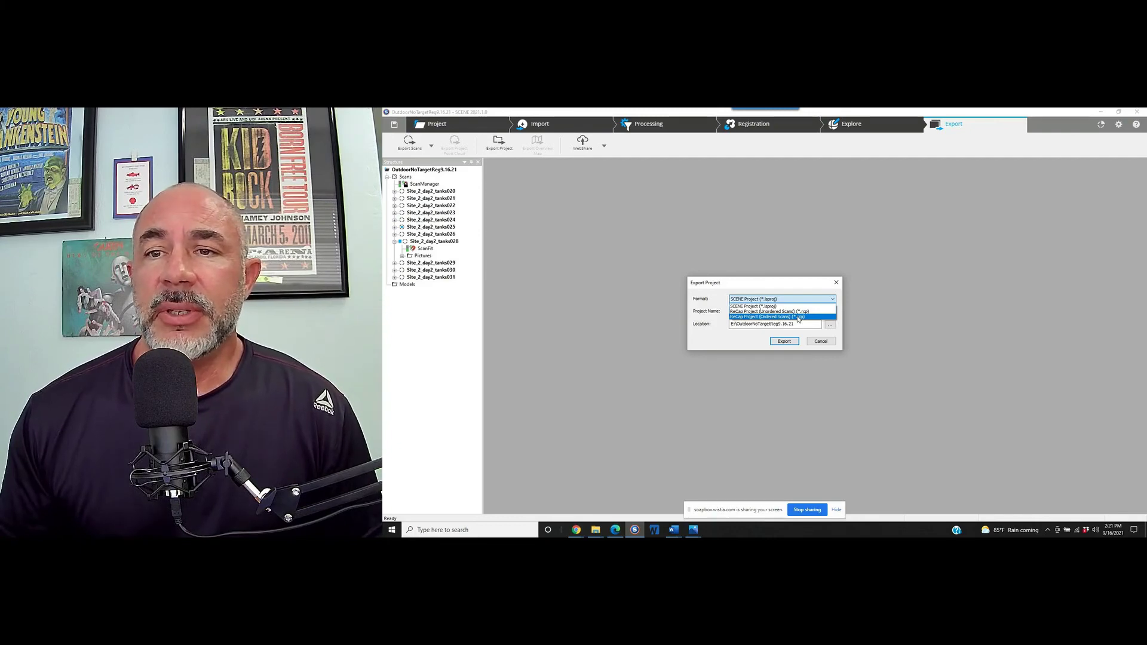
left_click(811, 319)
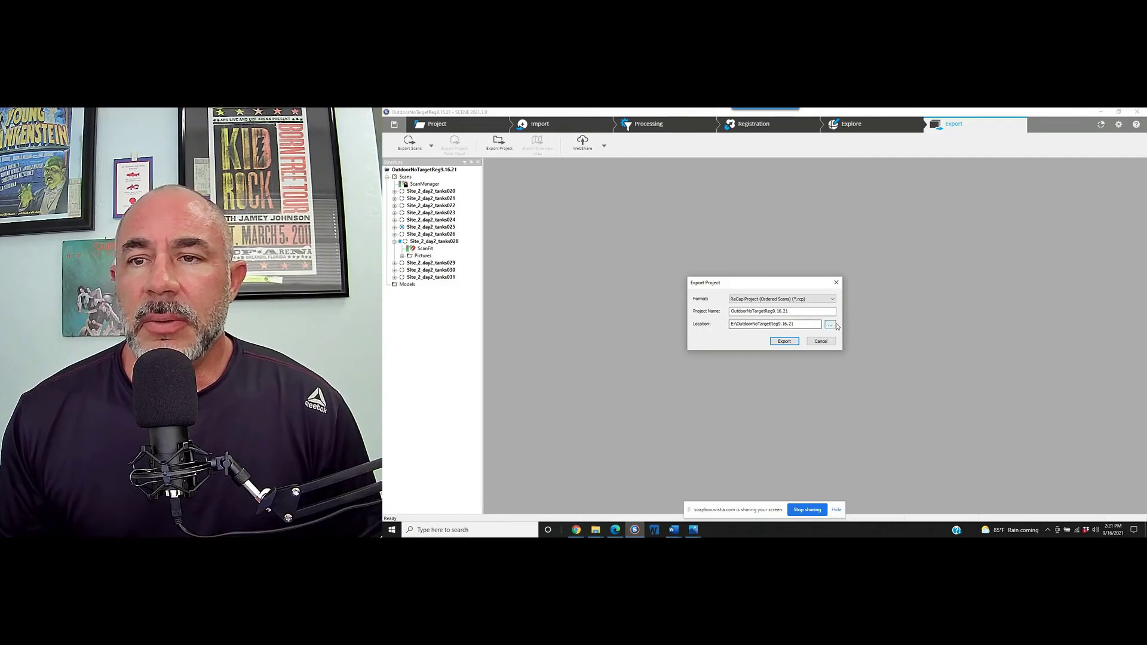
left_click(829, 325)
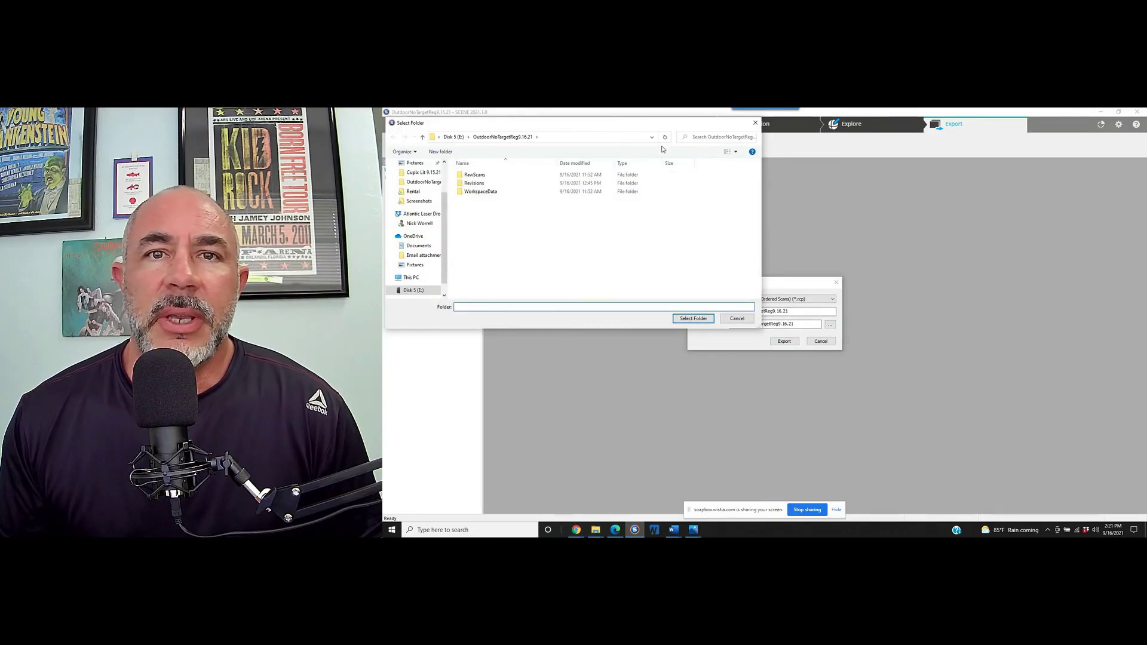
left_click(755, 123)
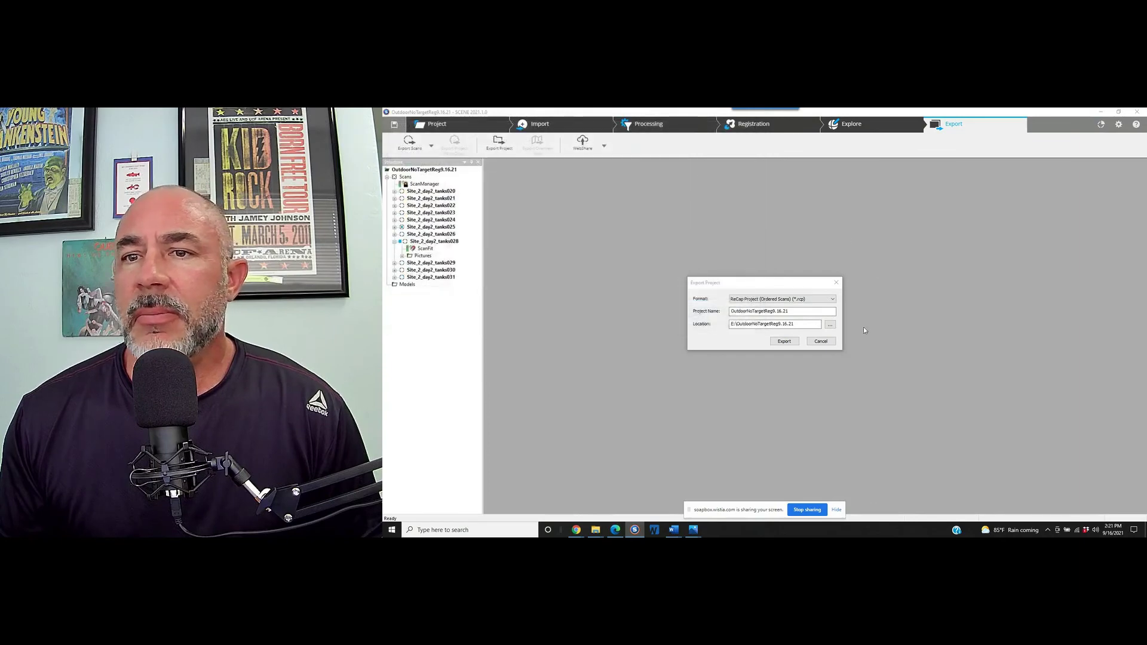
left_click(783, 343)
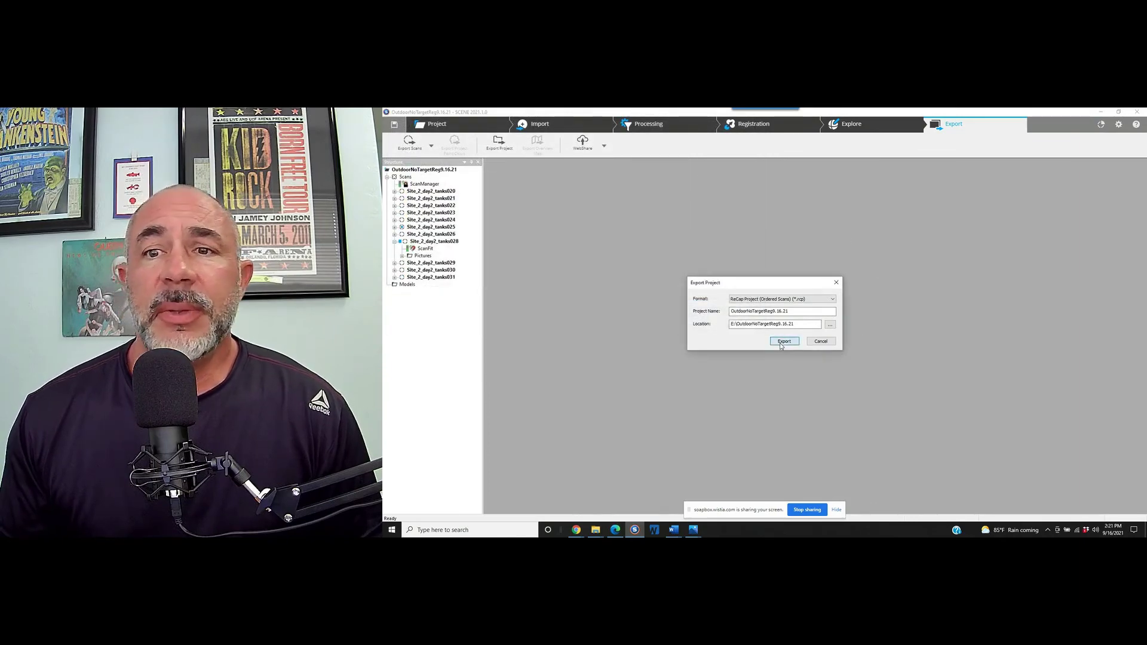
Step: Move the export progress window aside and dismiss the 'saved shared data to revision 7' message
left_click_drag(779, 295, 785, 231)
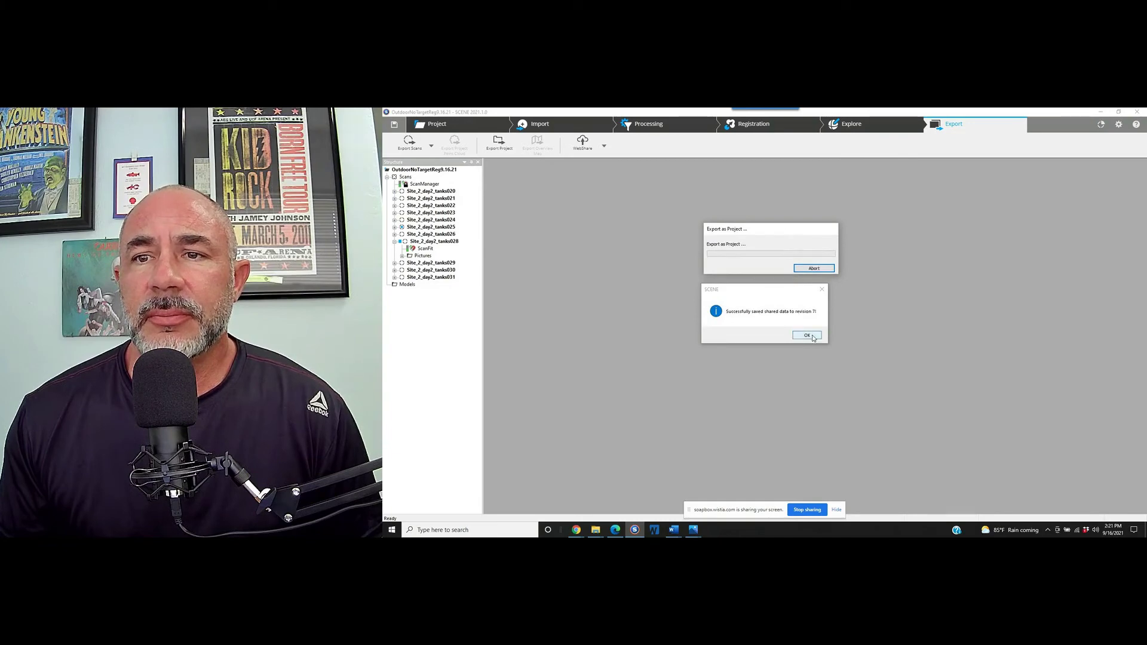
left_click(813, 337)
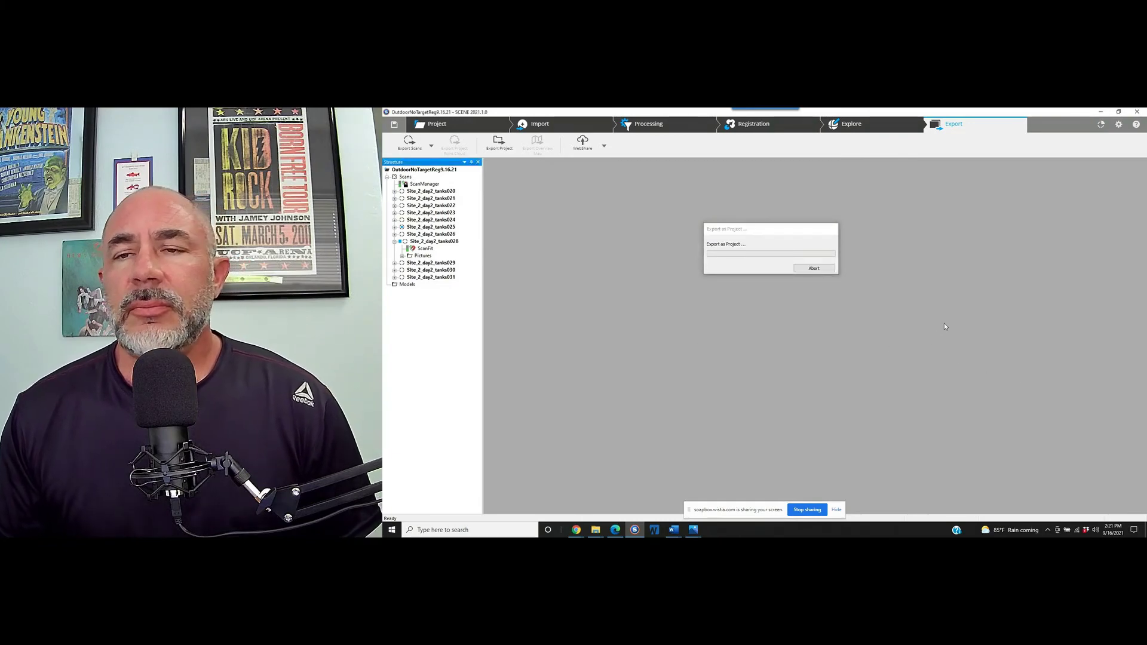